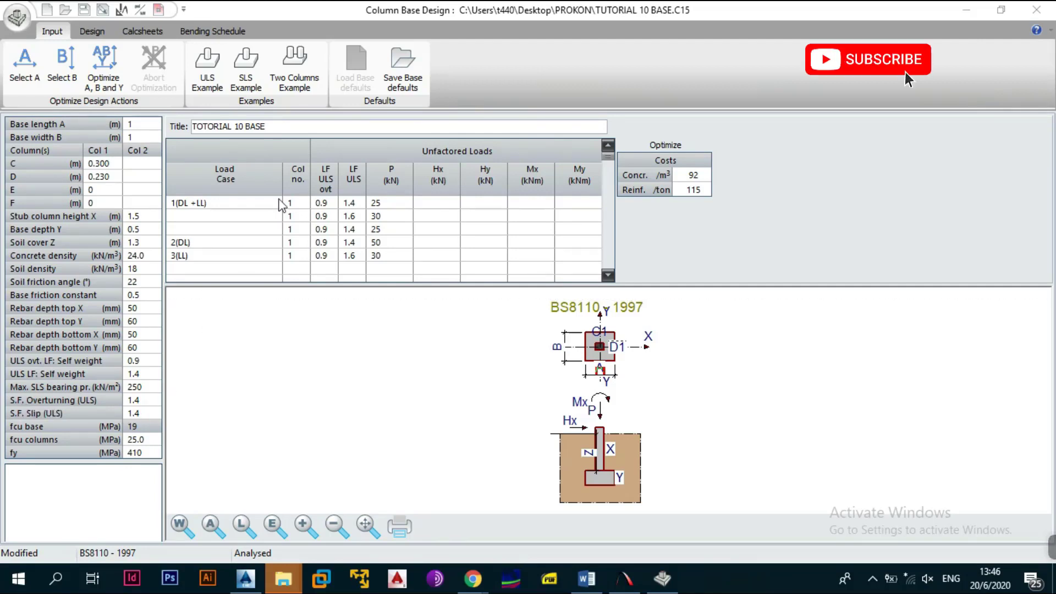
- Set the self-weight ULS overturning load factor to 1.1
left_click(145, 362)
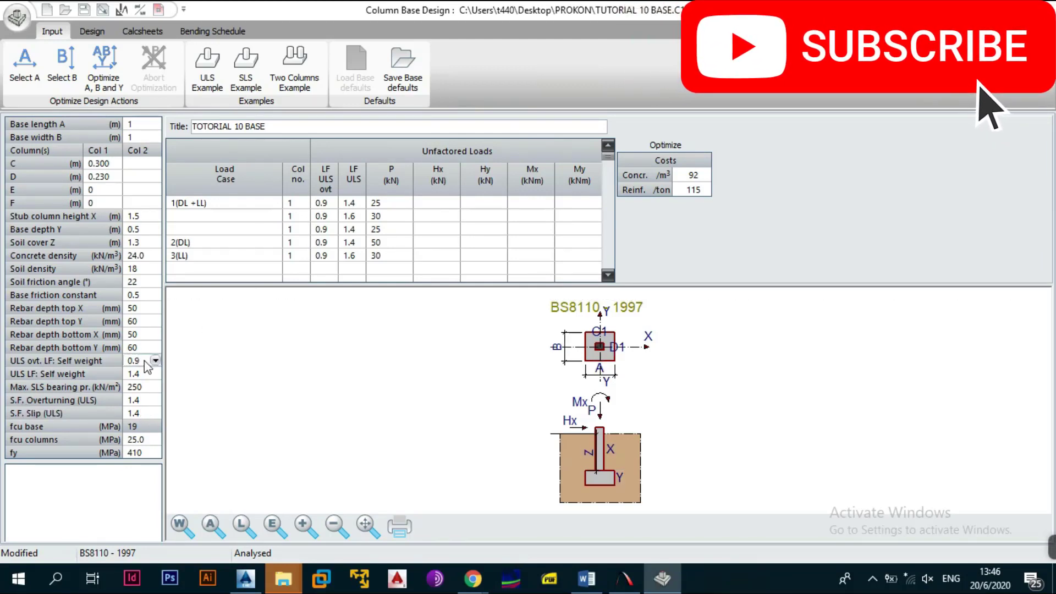
left_click(156, 360)
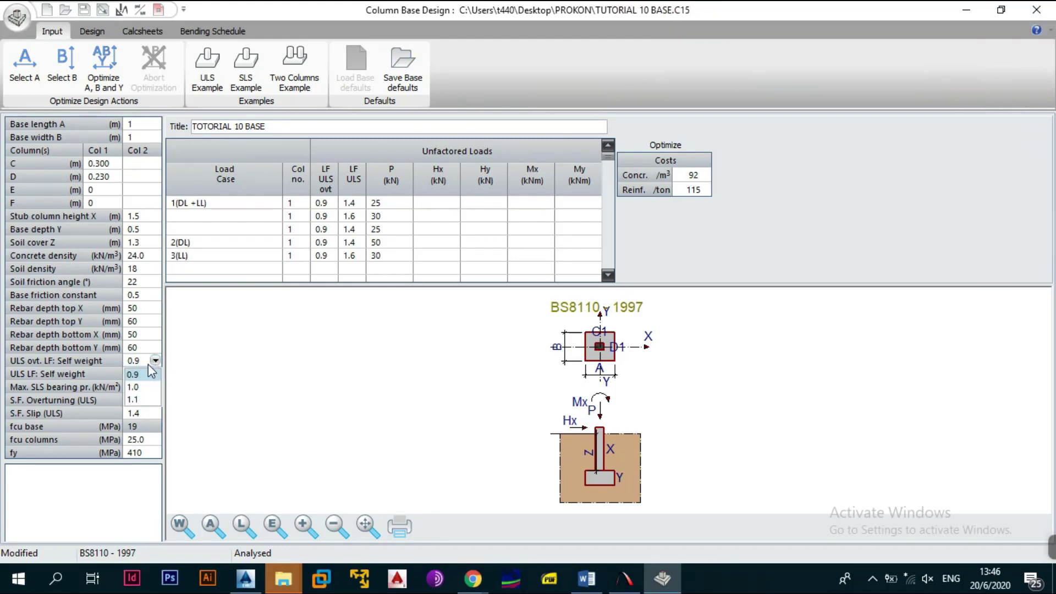
left_click(149, 401)
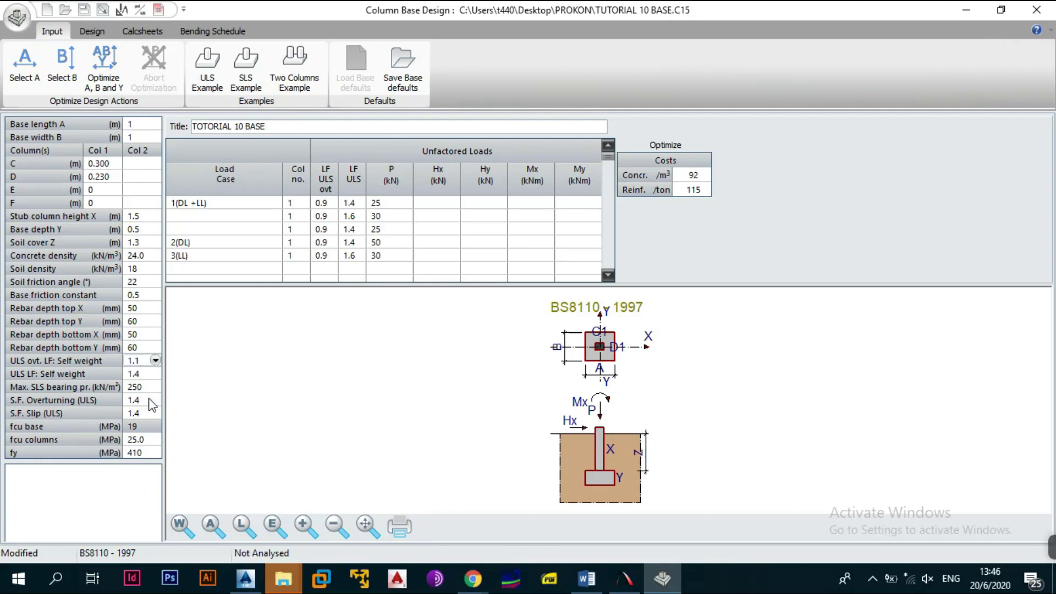
- Enter 1.4 as load row 1's ULS overturning load factor
left_click(324, 202)
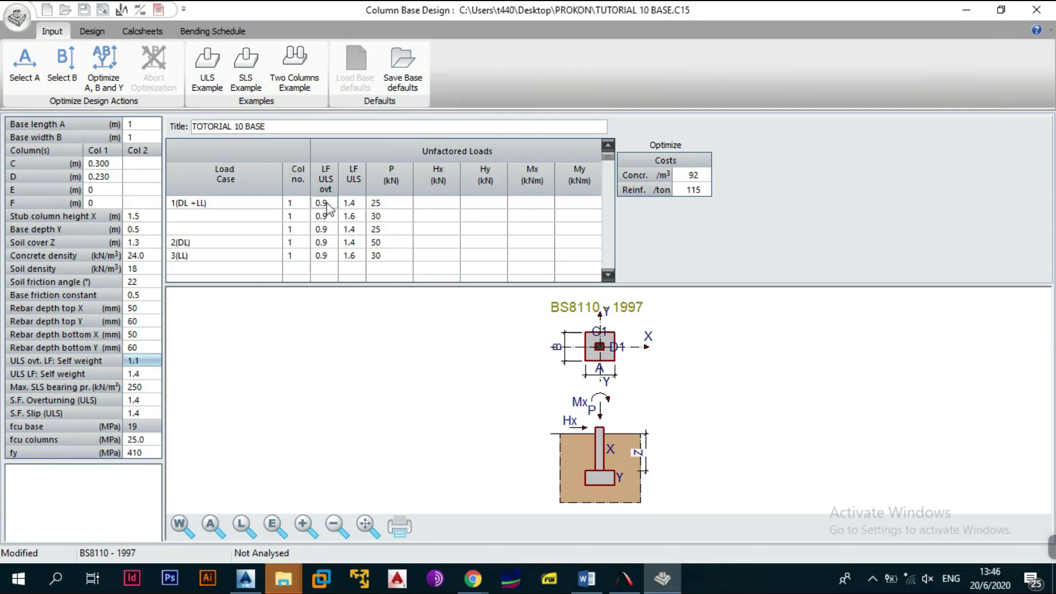
type("1.1")
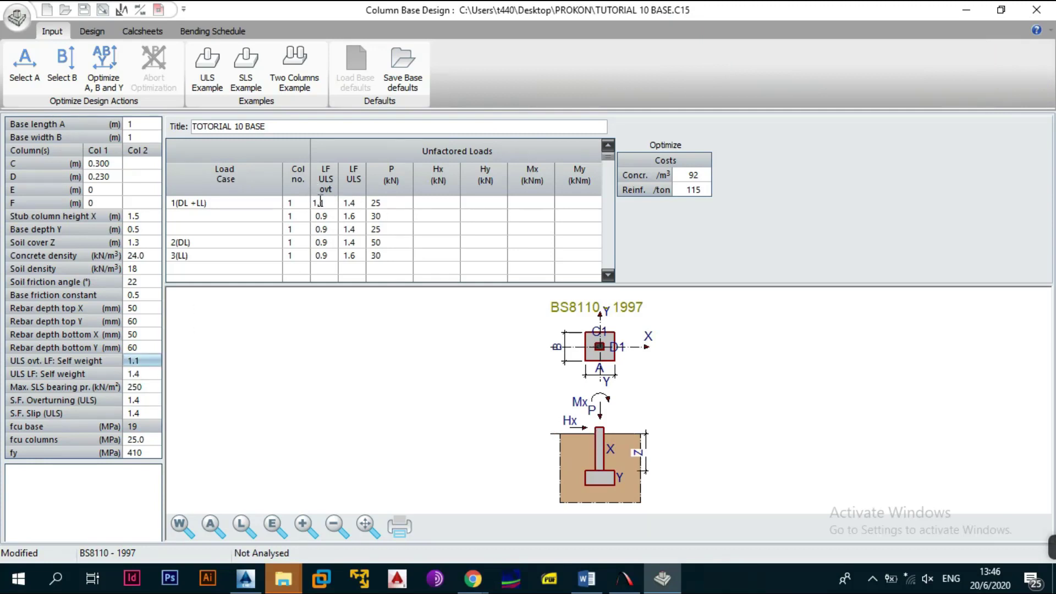
left_click(346, 217)
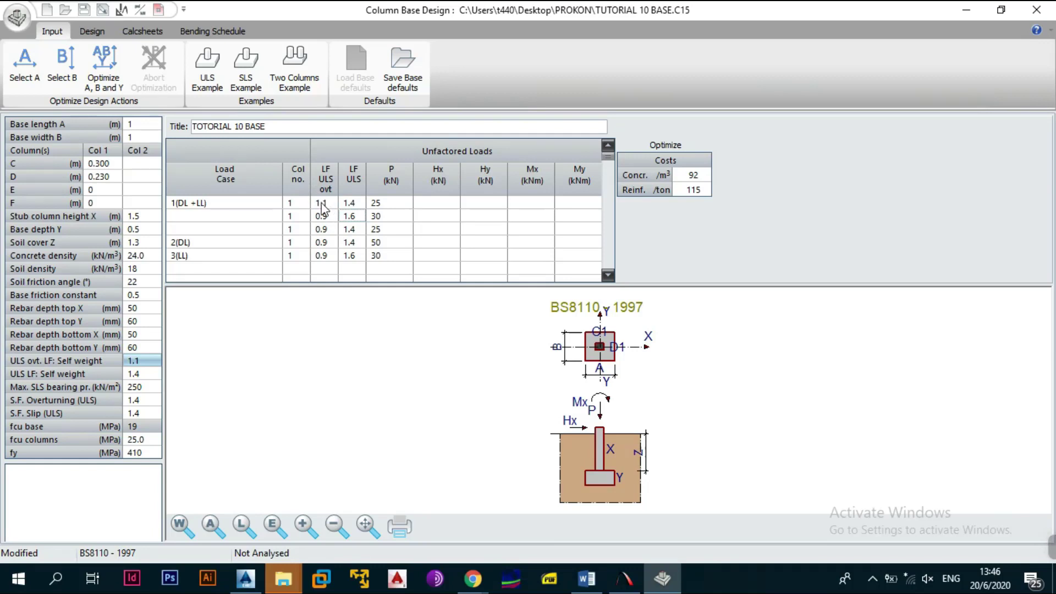
left_click(346, 204)
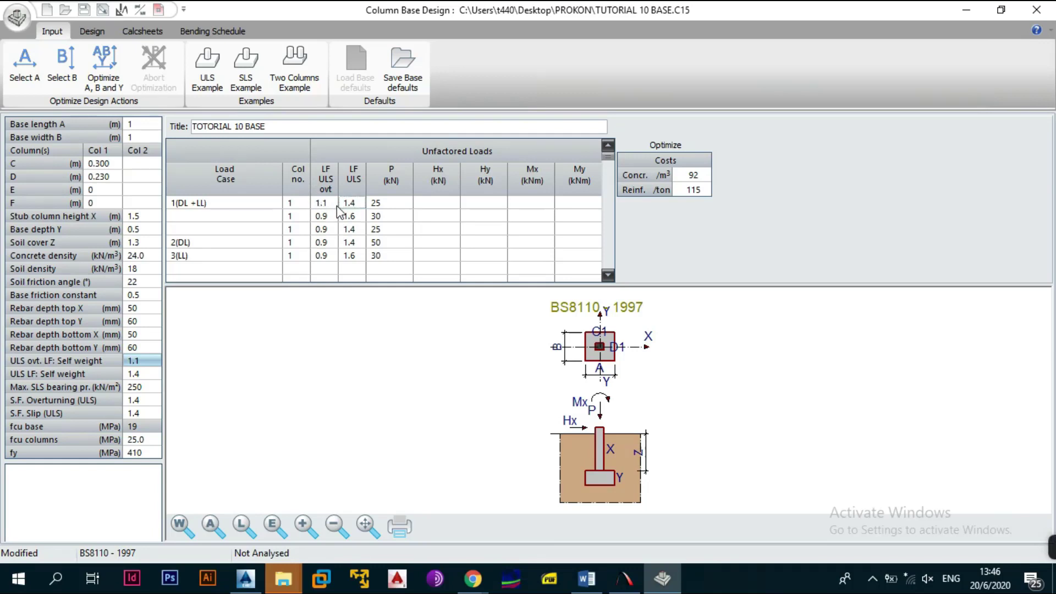
left_click(330, 203)
type("1.4")
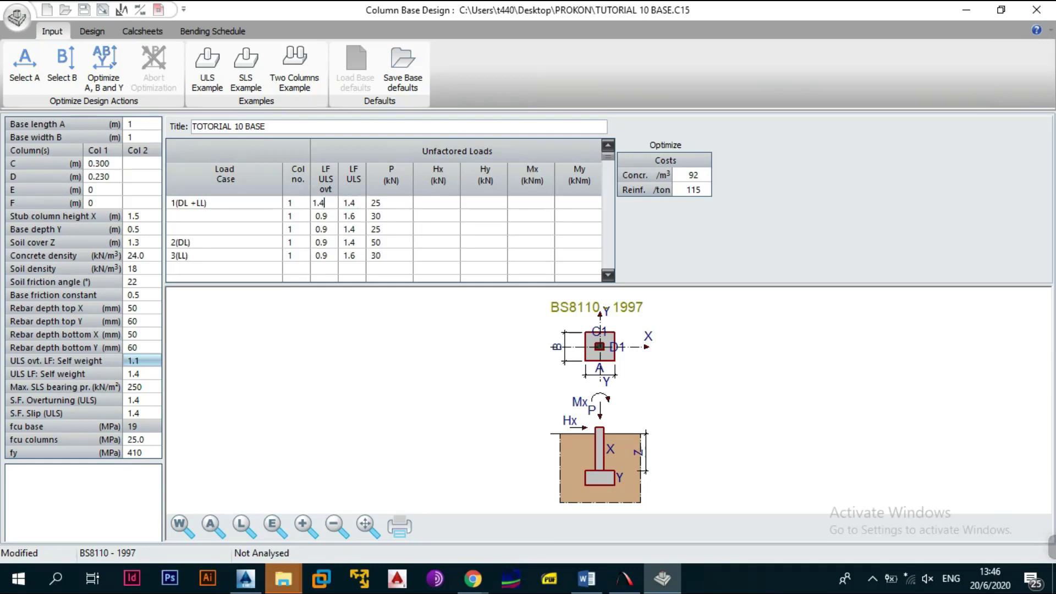
key("Tab")
- Set both the overturning and slip safety factors to 0.9
left_click(156, 399)
left_click(156, 400)
left_click(154, 413)
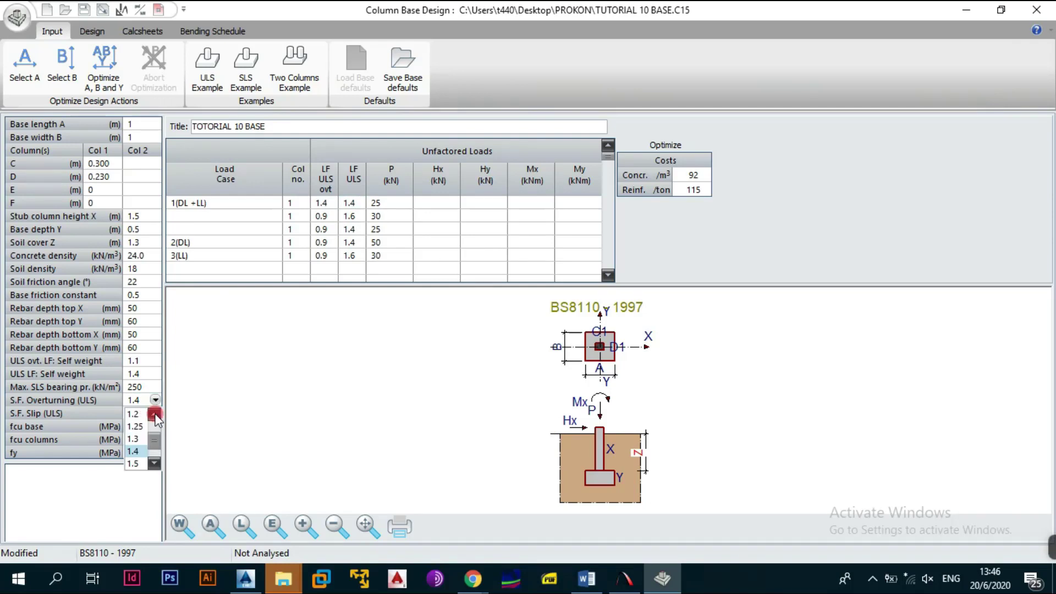
left_click(137, 414)
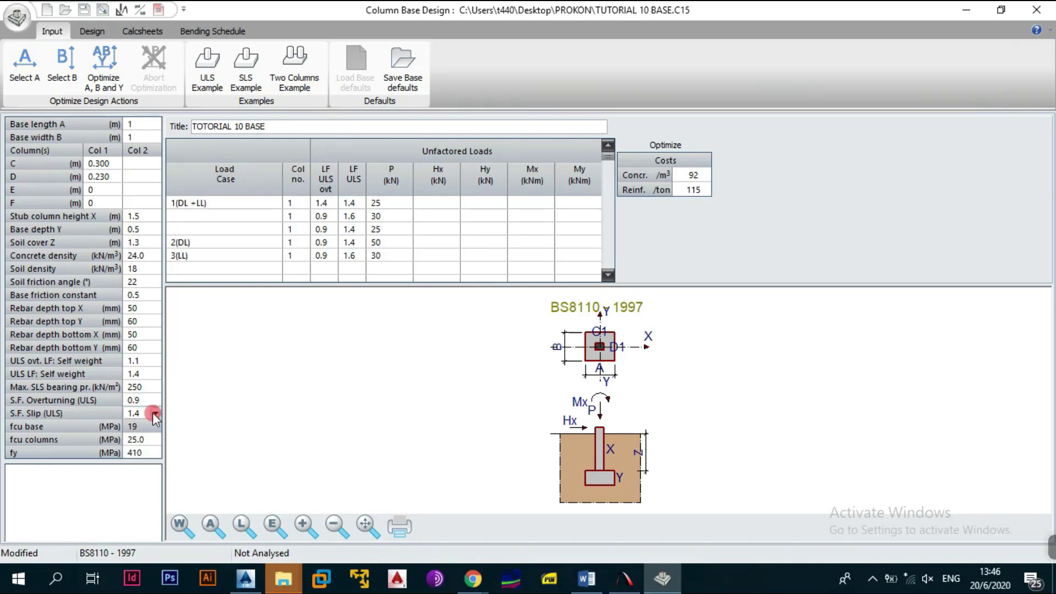
left_click(156, 412)
left_click(154, 427)
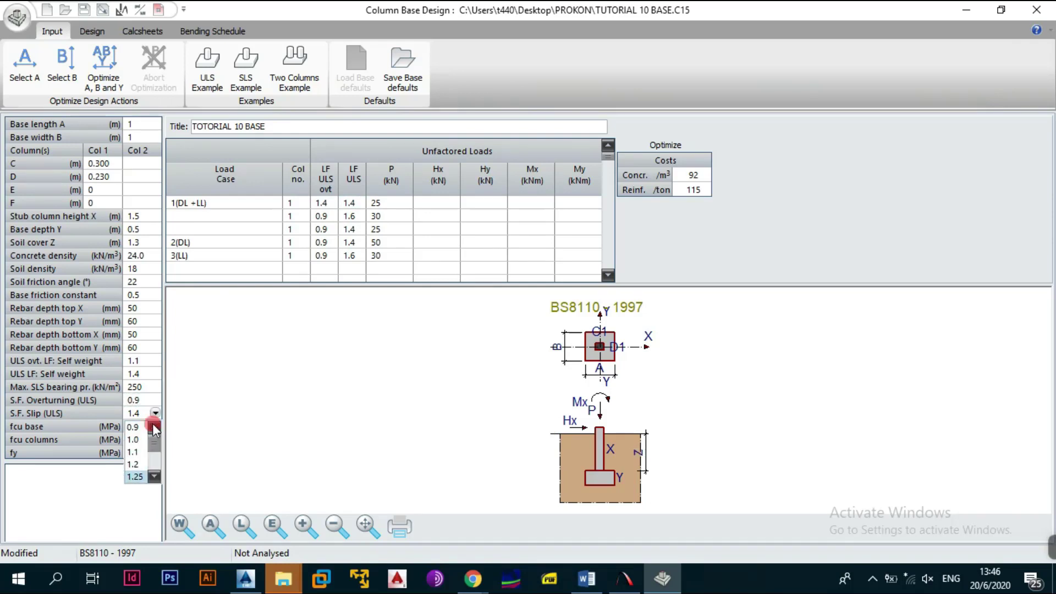
left_click(139, 427)
left_click(146, 390)
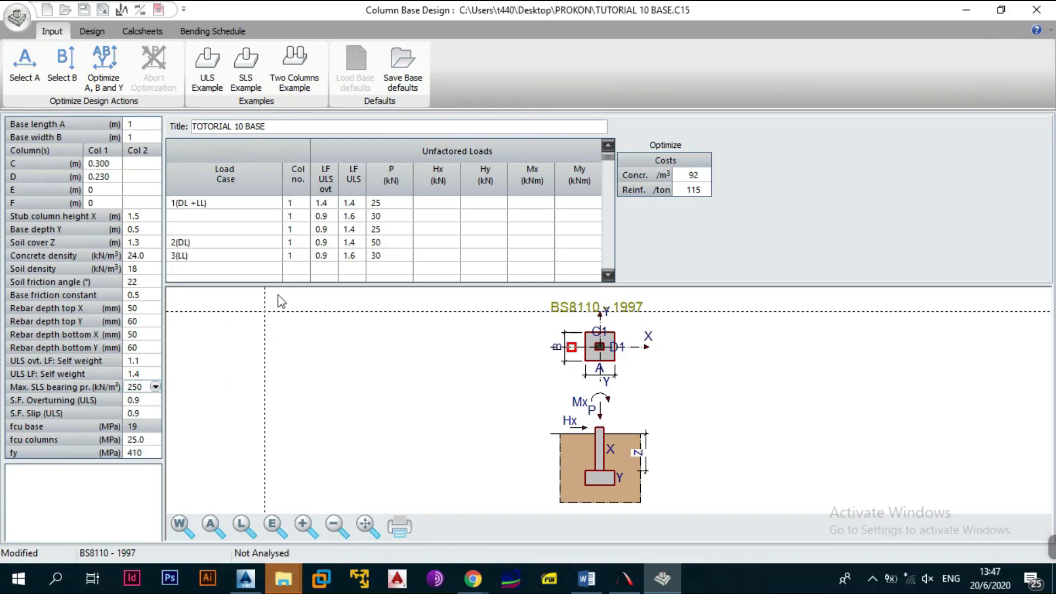
- Enter overturning load factors 1.6 for row 2 and 1.4 for row 3
left_click(323, 219)
left_click(324, 207)
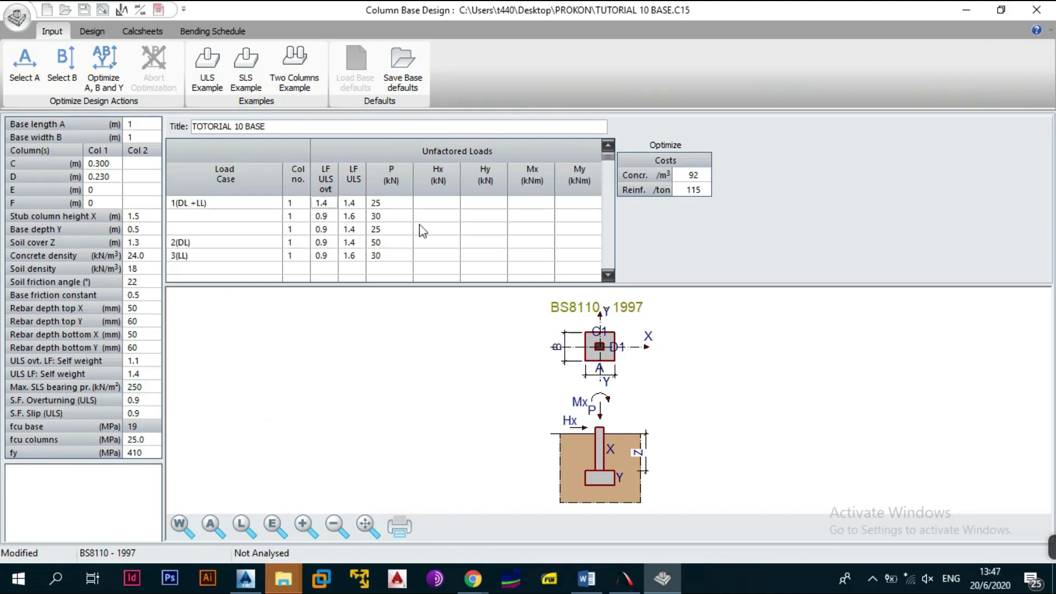
left_click(351, 218)
key("Left")
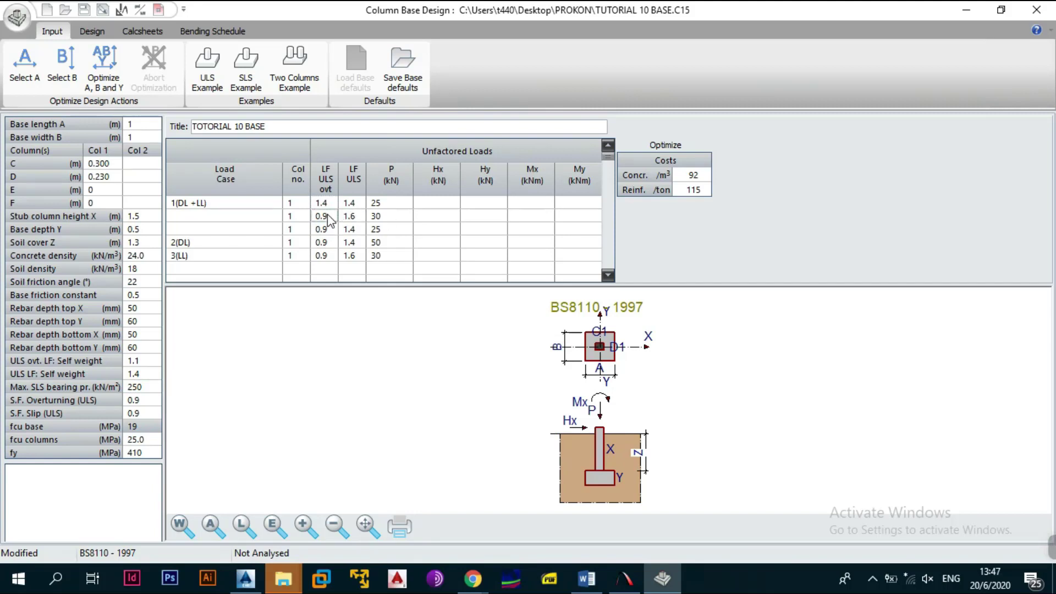
type("1.6")
left_click(351, 231)
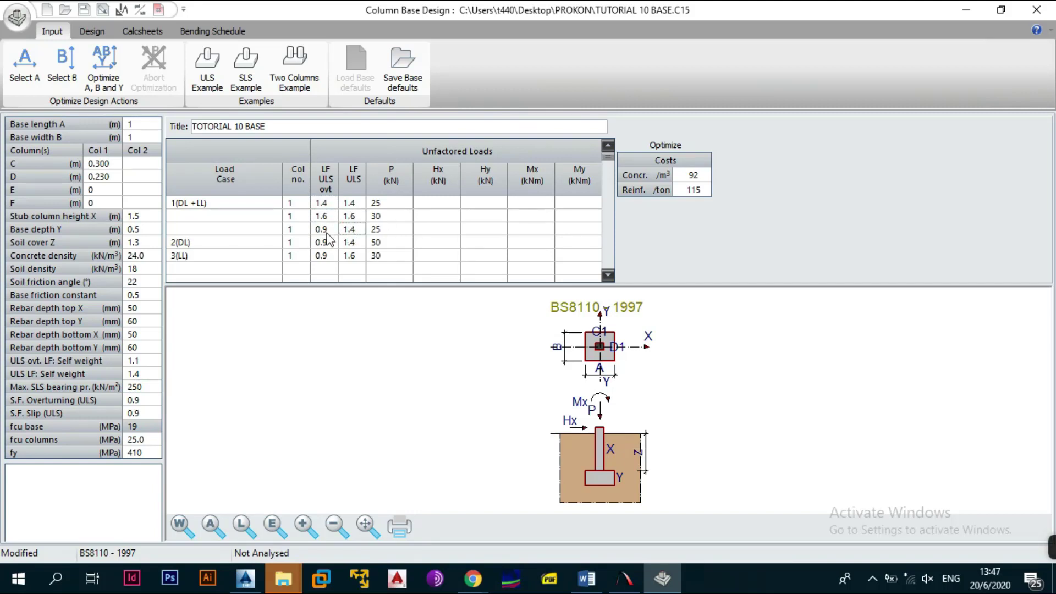
key("Left")
type("1.4")
- Enter overturning load factors 1.4 for row 4 and 1.6 for row 5
left_click(351, 245)
key("Left")
type("1.4")
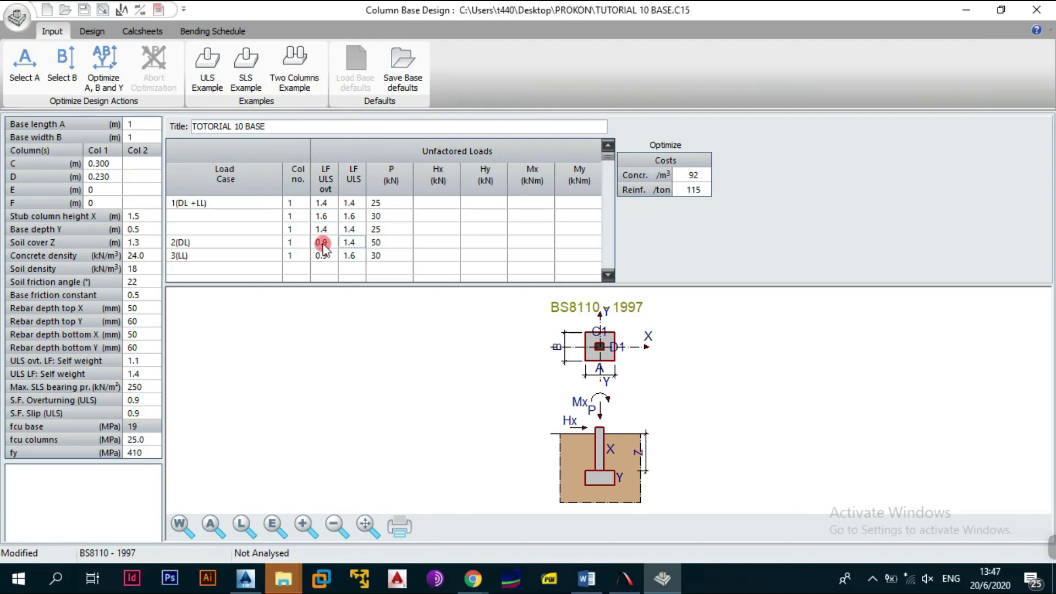
left_click(357, 257)
type("1.6")
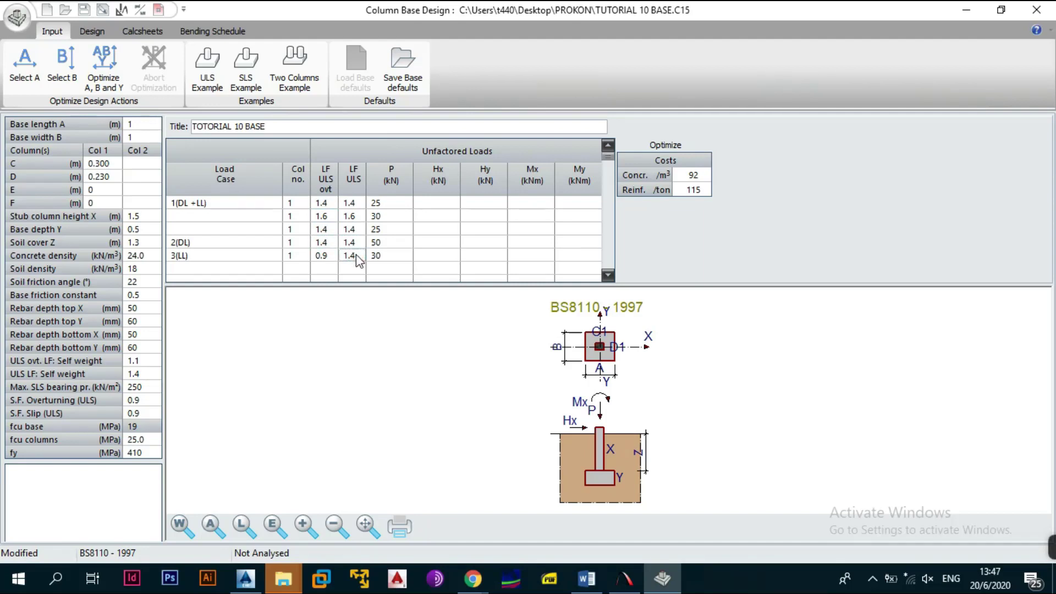
type("1.6")
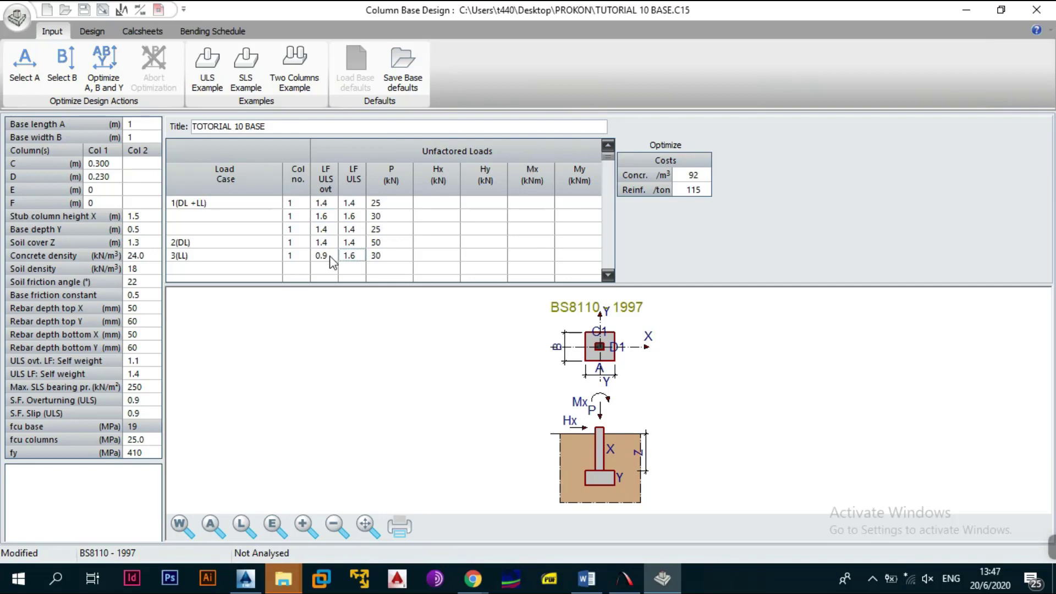
key("Left")
type("1.6")
left_click(431, 230)
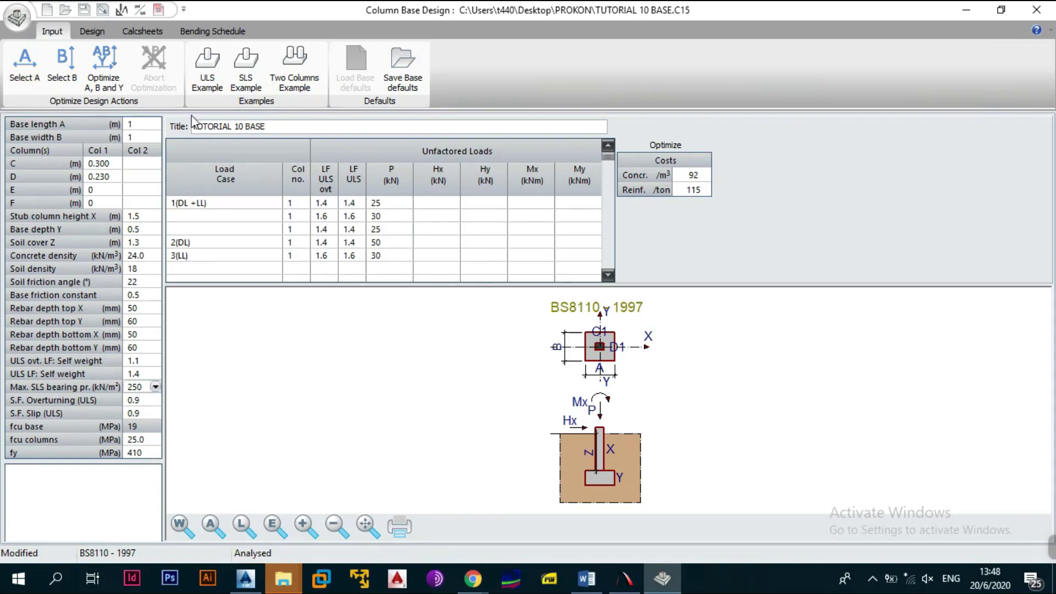
- Re-enter 1.4 as load row 3's overturning load factor
left_click(329, 232)
left_click(320, 230)
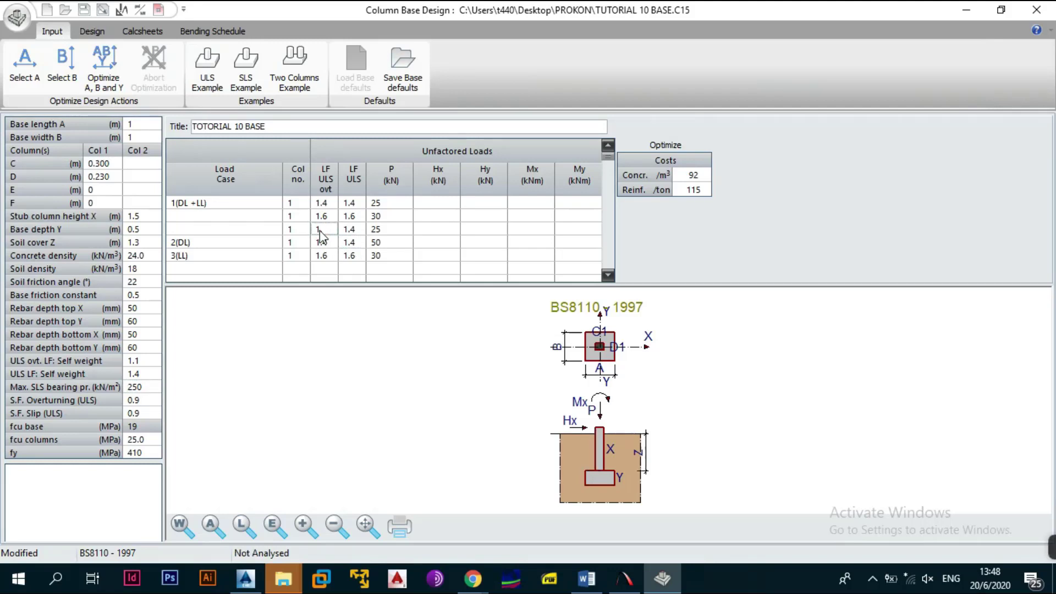
type("1.4")
left_click(343, 243)
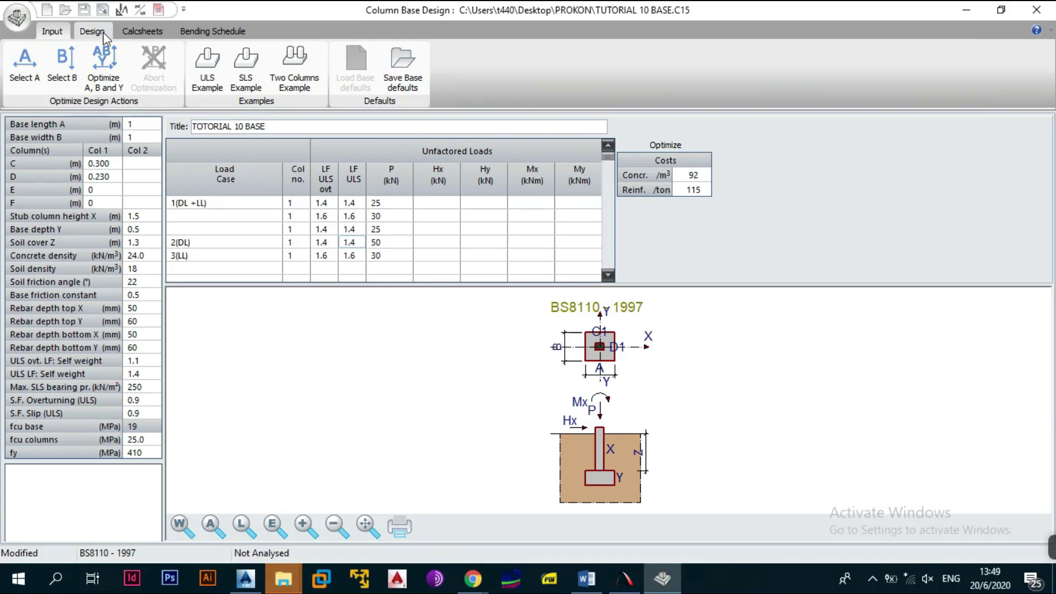
- Run the column base analysis and acknowledge the demo-mode 15 MPa fcu limit notice
key("Return")
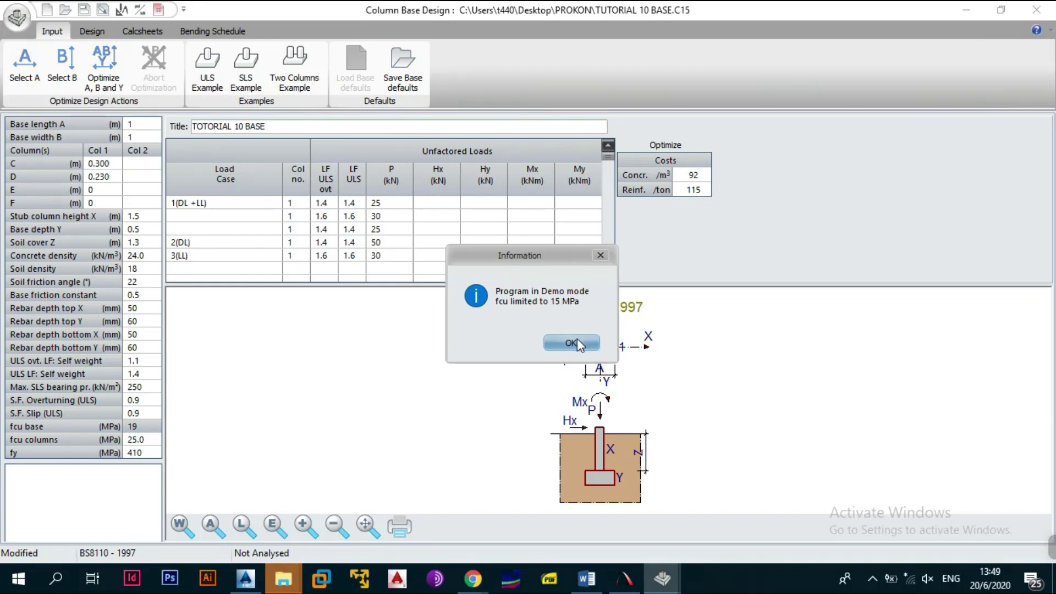
left_click(576, 342)
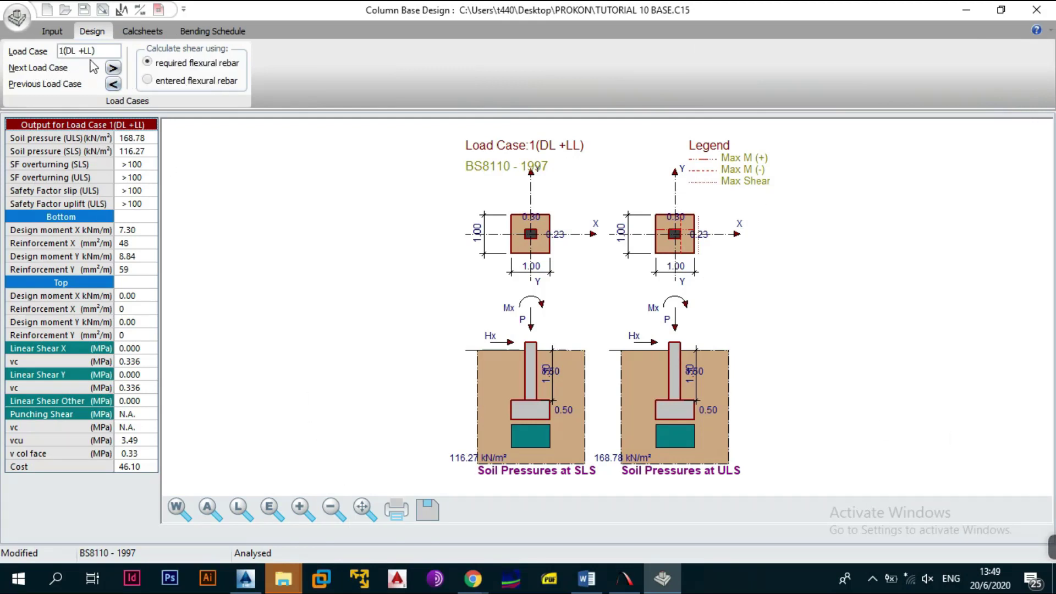
left_click(113, 68)
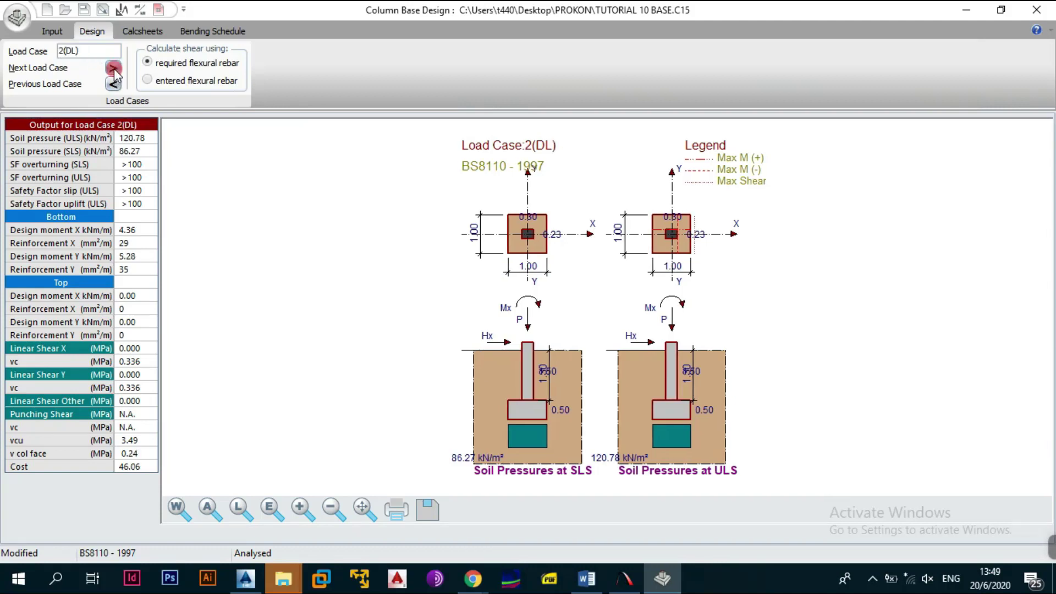
left_click(114, 68)
left_click(112, 68)
left_click(113, 68)
left_click(113, 68)
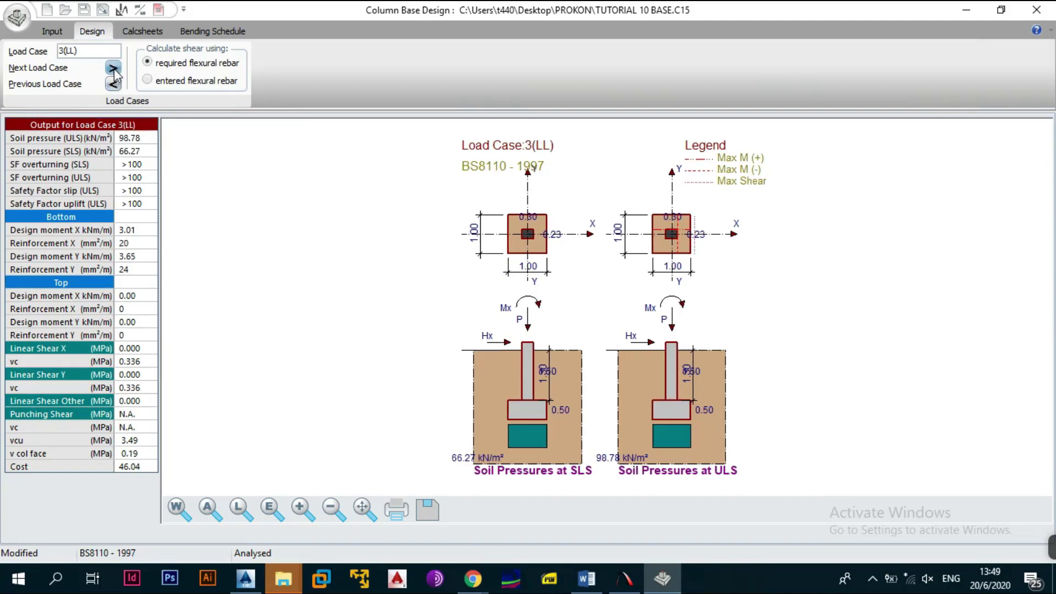
left_click(113, 67)
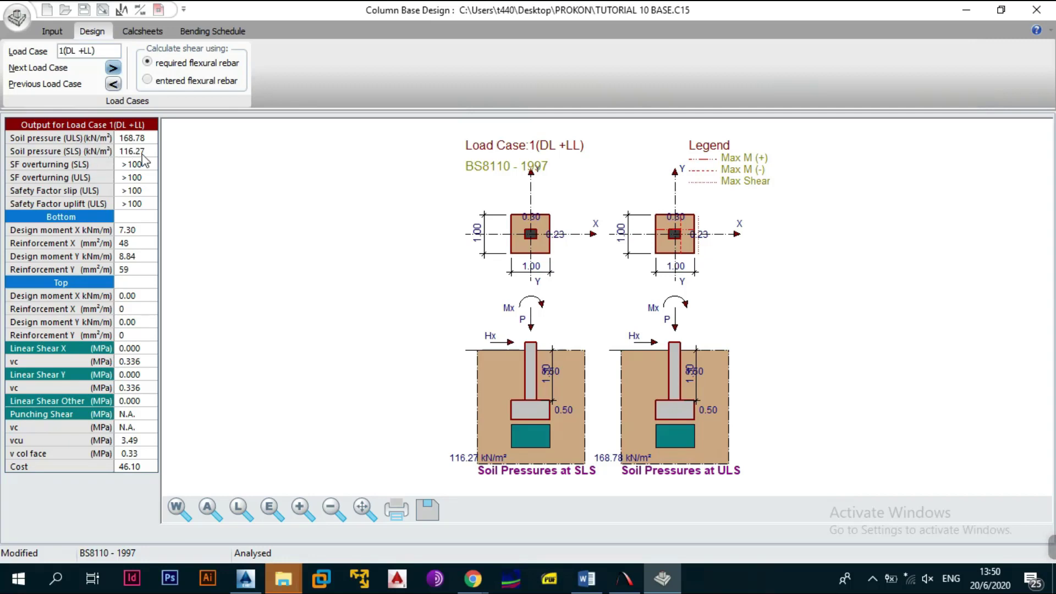
left_click(54, 31)
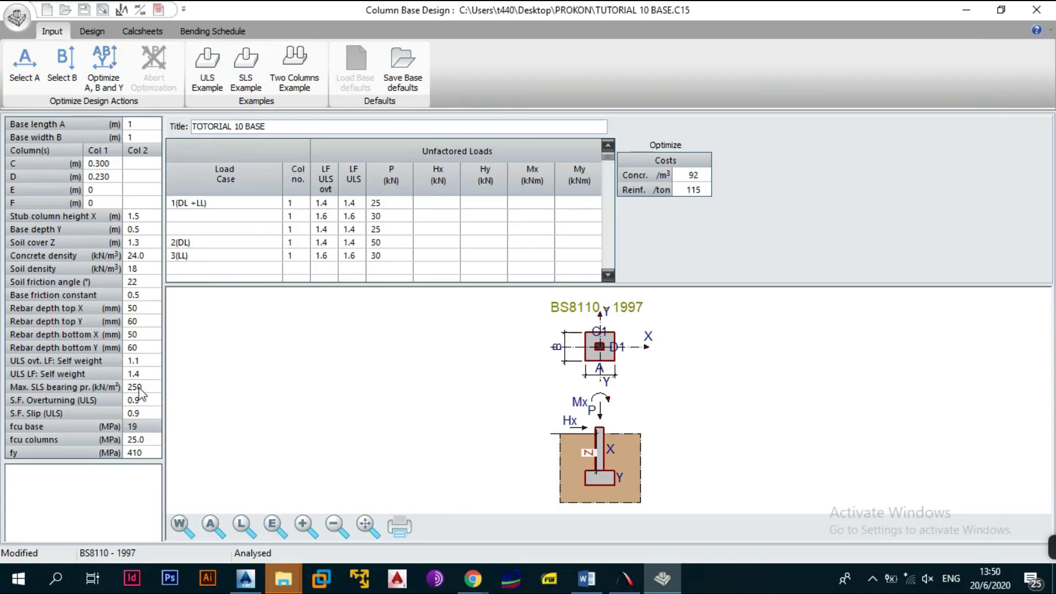
left_click(95, 34)
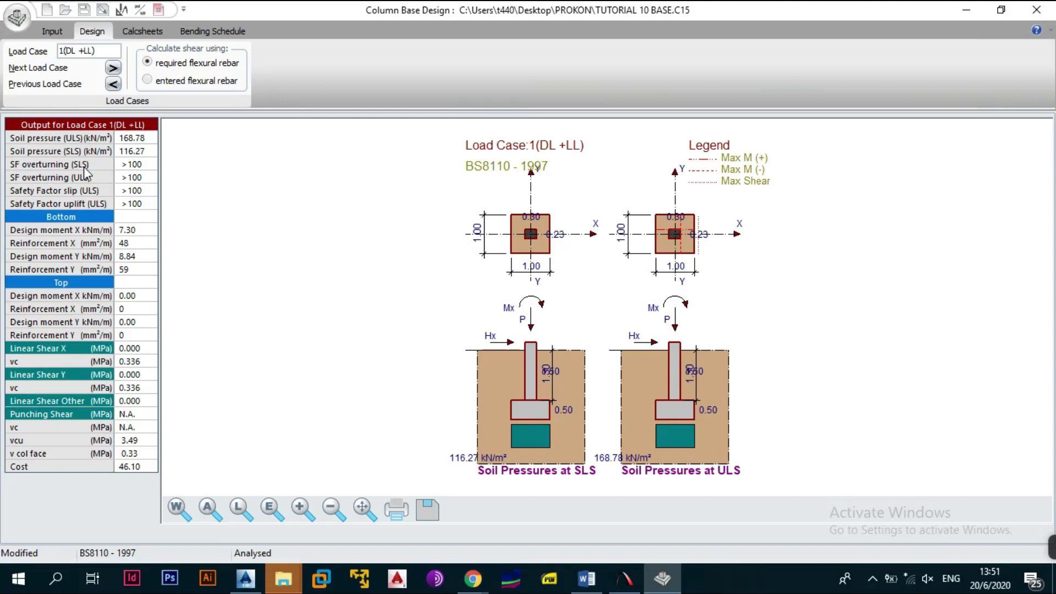
left_click(51, 32)
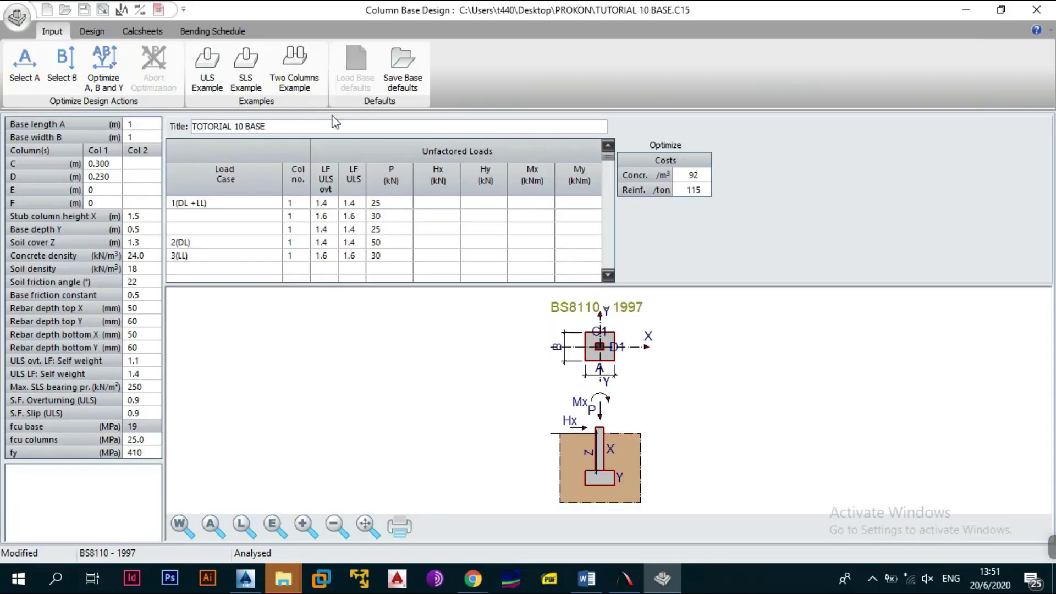
left_click_drag(379, 203, 379, 249)
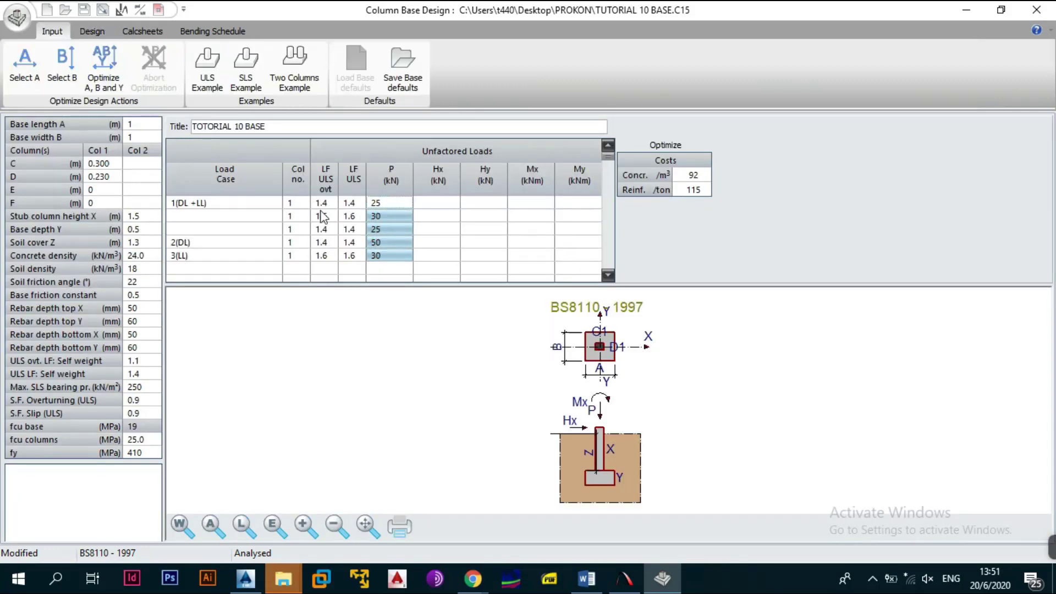
left_click(85, 34)
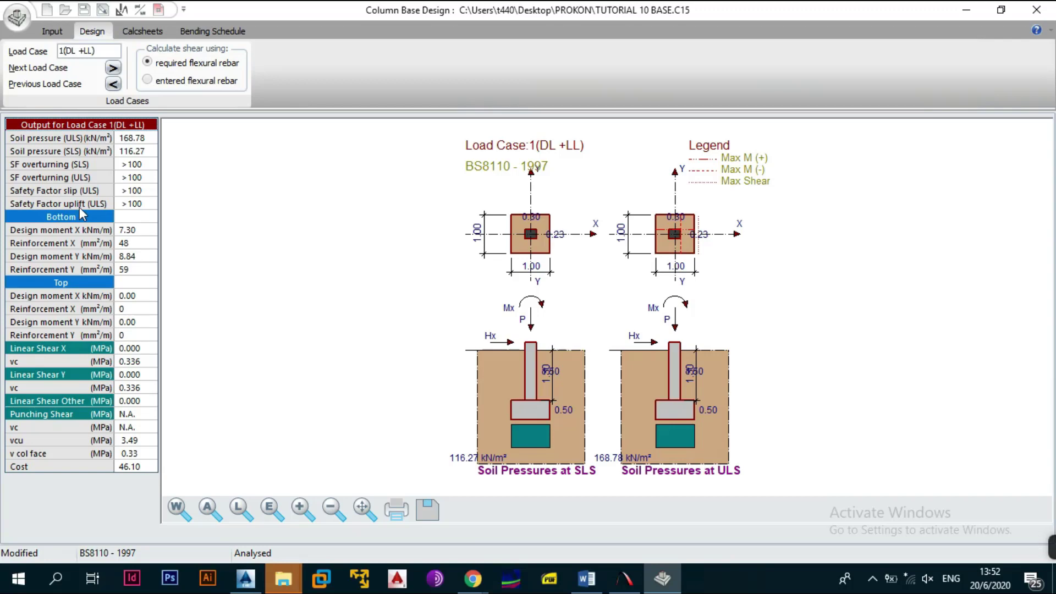
- Compare the LF ULS load factors with the safety factor and 168.78 ULS soil pressure results
left_click(62, 35)
left_click_drag(350, 202, 348, 241)
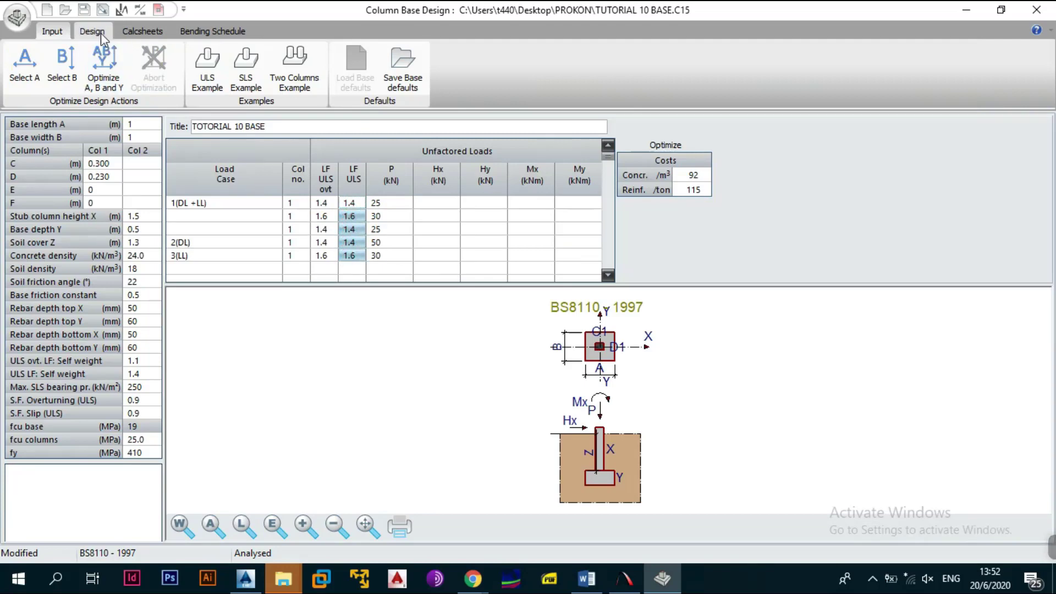
left_click(99, 32)
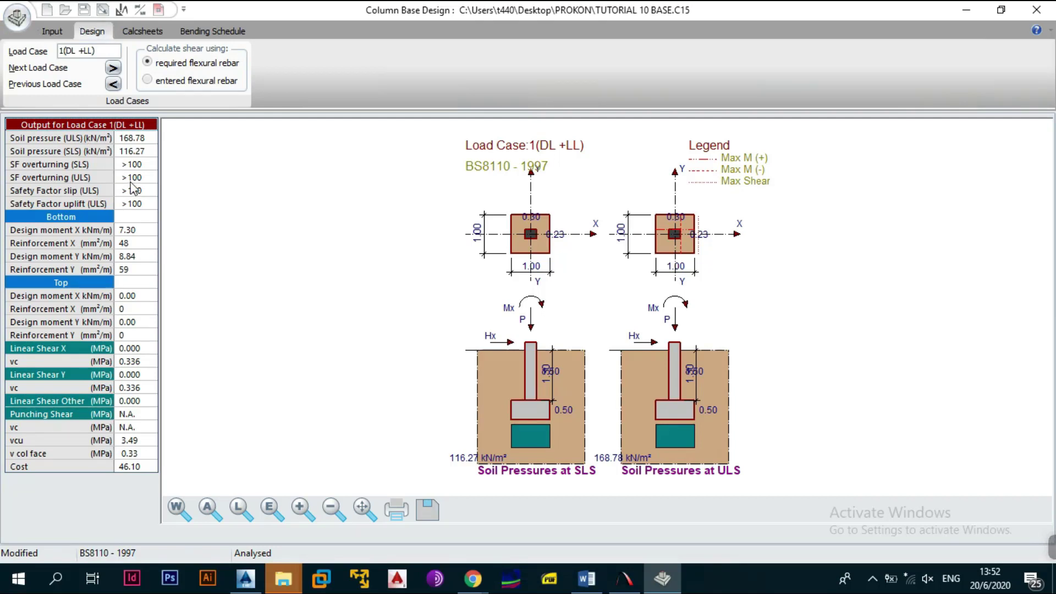
left_click(141, 170)
left_click_drag(144, 177, 149, 199)
left_click(142, 151)
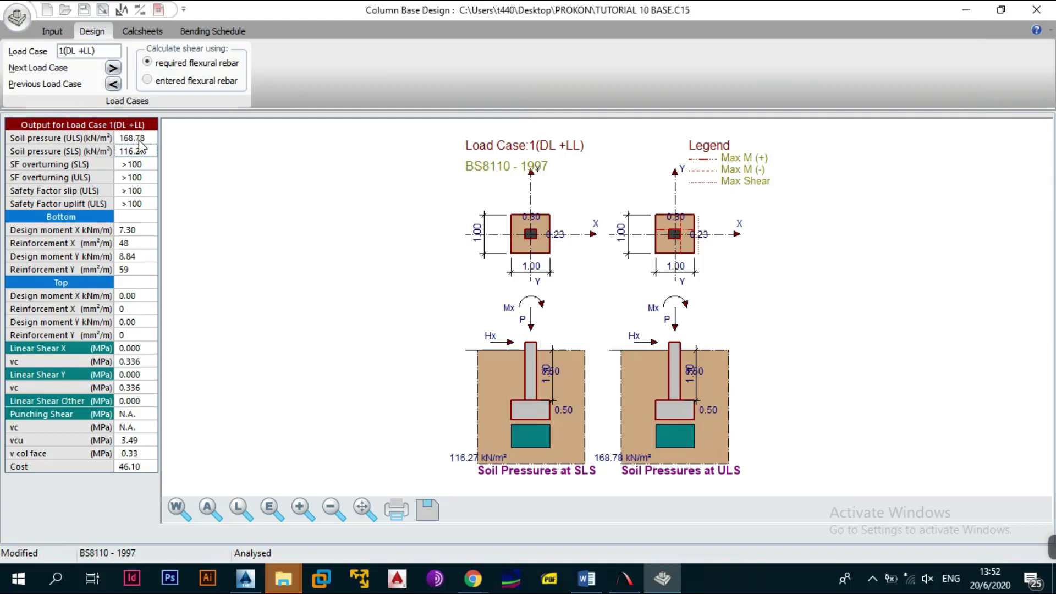
left_click(141, 144)
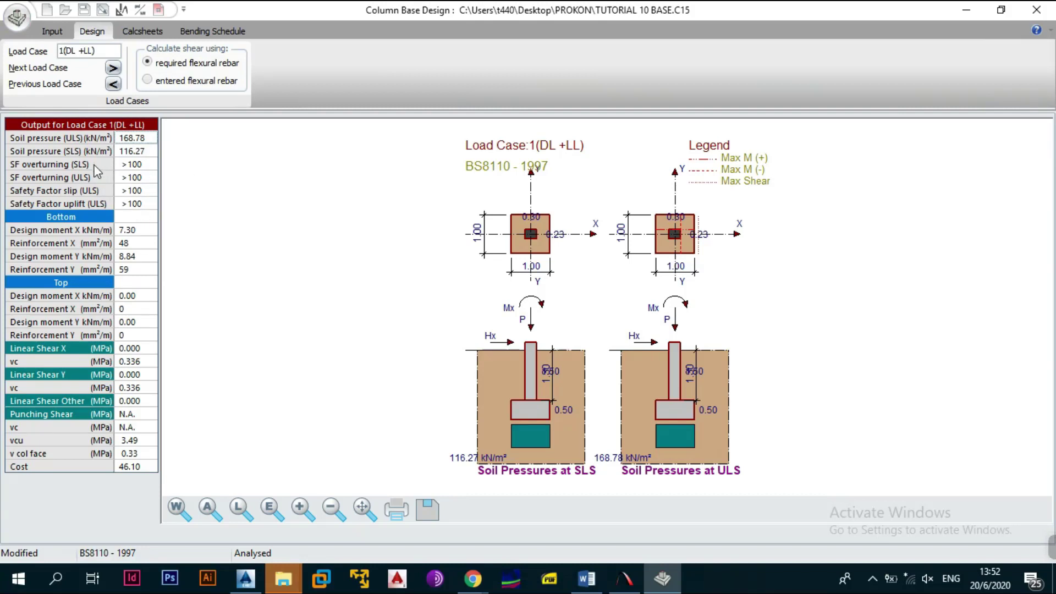
- Recheck the inputs, review the 116.27 SLS soil pressure and safety factors, then return to the loads table
left_click(57, 34)
left_click(94, 39)
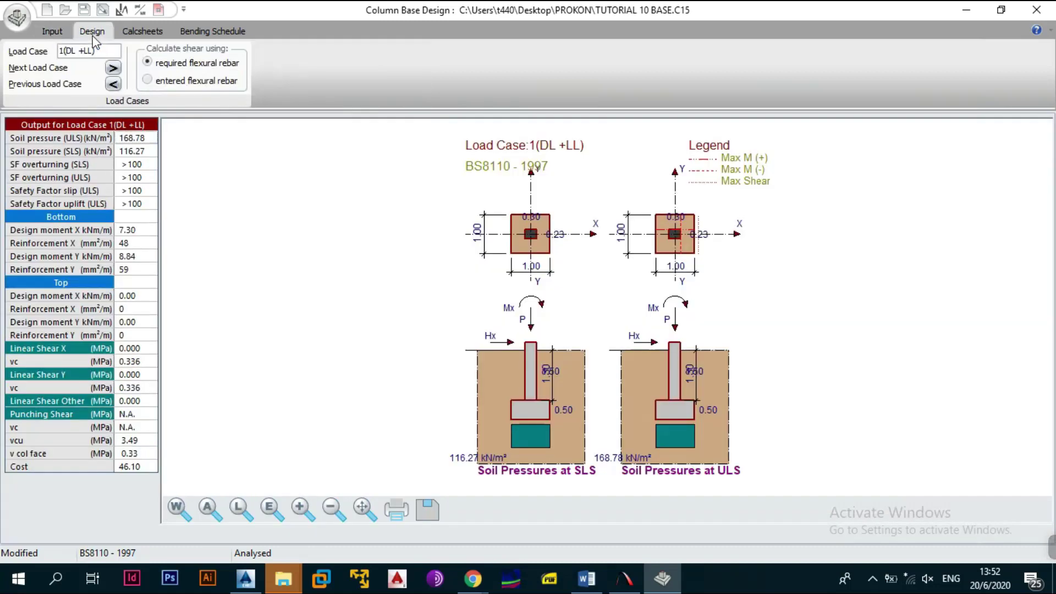
left_click(136, 156)
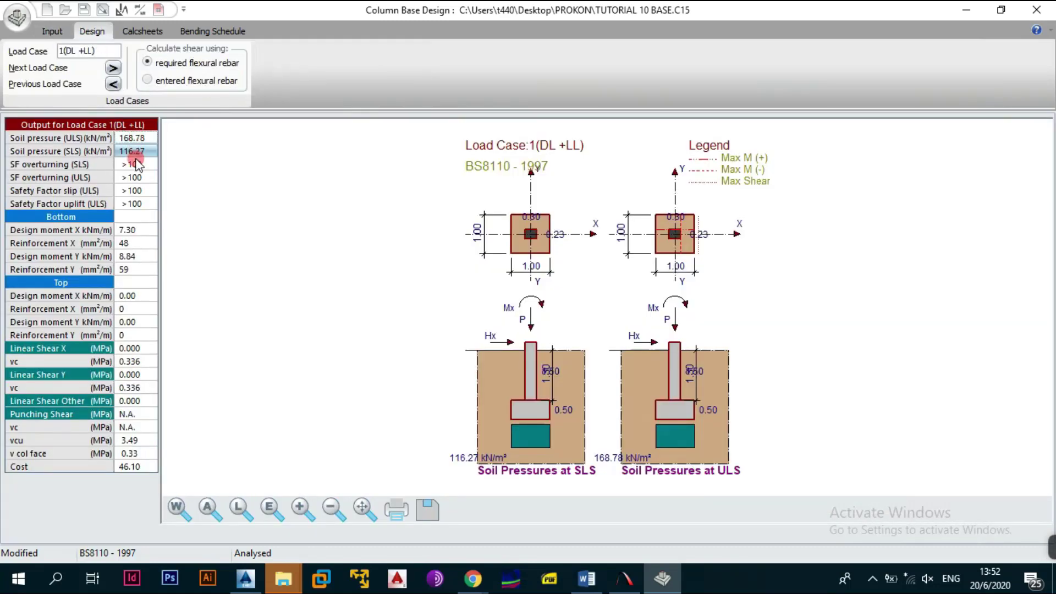
left_click(134, 190)
left_click(136, 204)
left_click(142, 141)
left_click(143, 165)
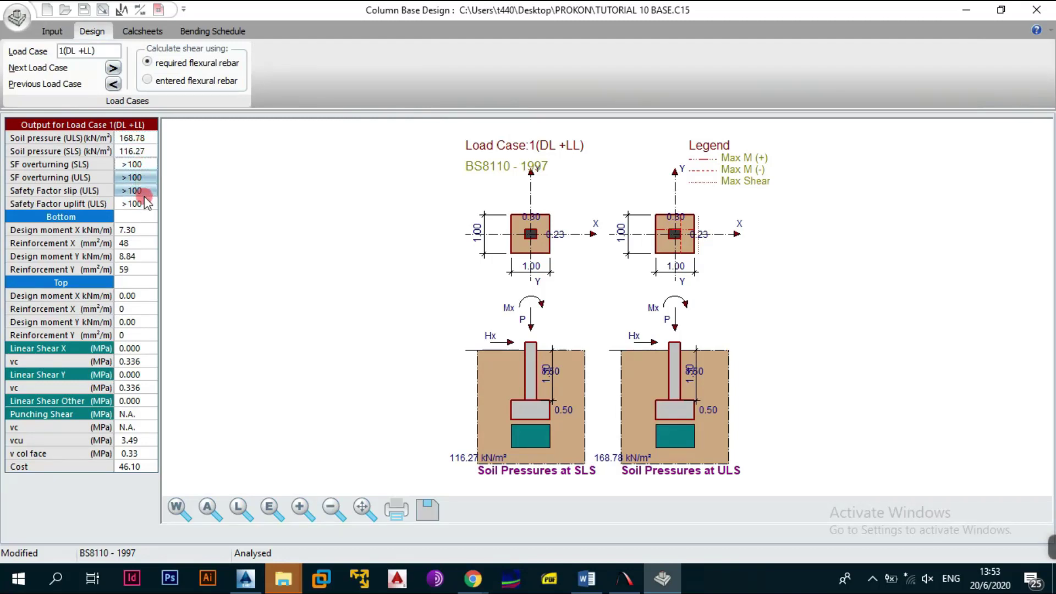
left_click_drag(146, 202, 148, 212)
left_click_drag(148, 165, 155, 206)
left_click(52, 31)
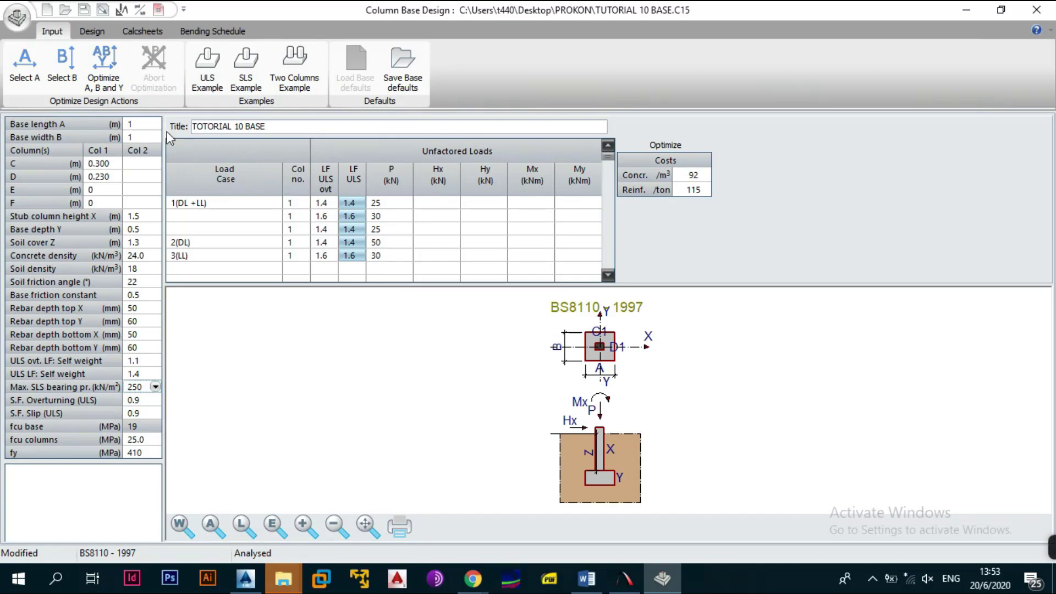
- Show the design results, highlighting the 116.27 SLS soil pressure and ULS safety factors
left_click(104, 36)
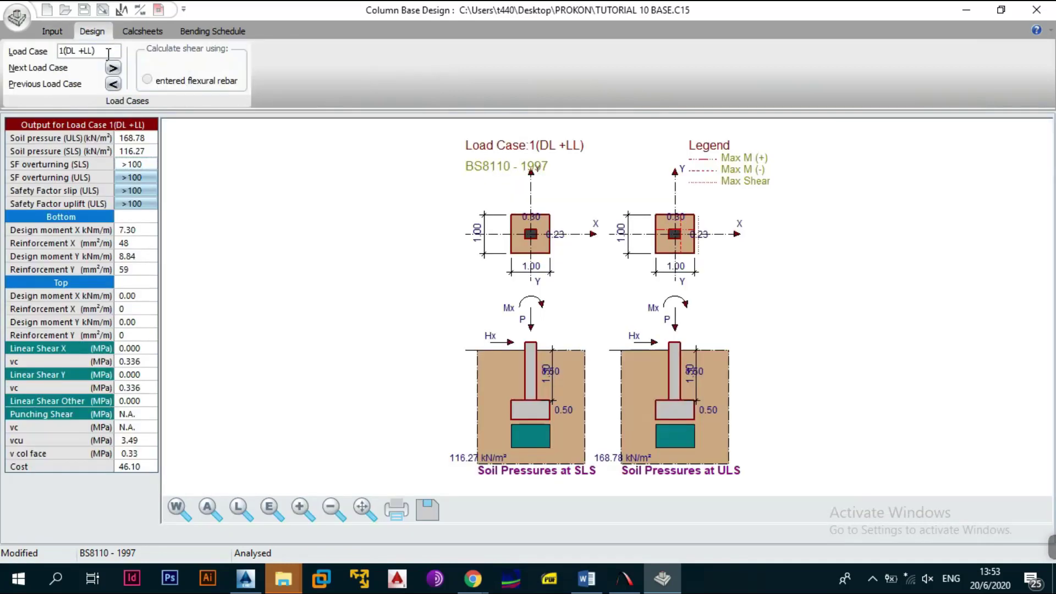
left_click(144, 152)
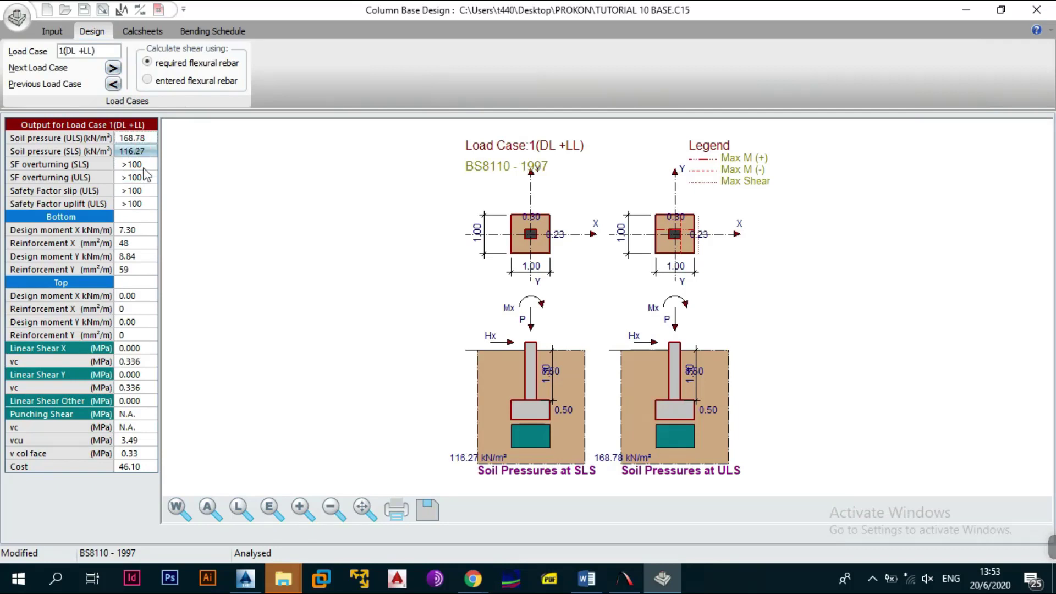
left_click(146, 201)
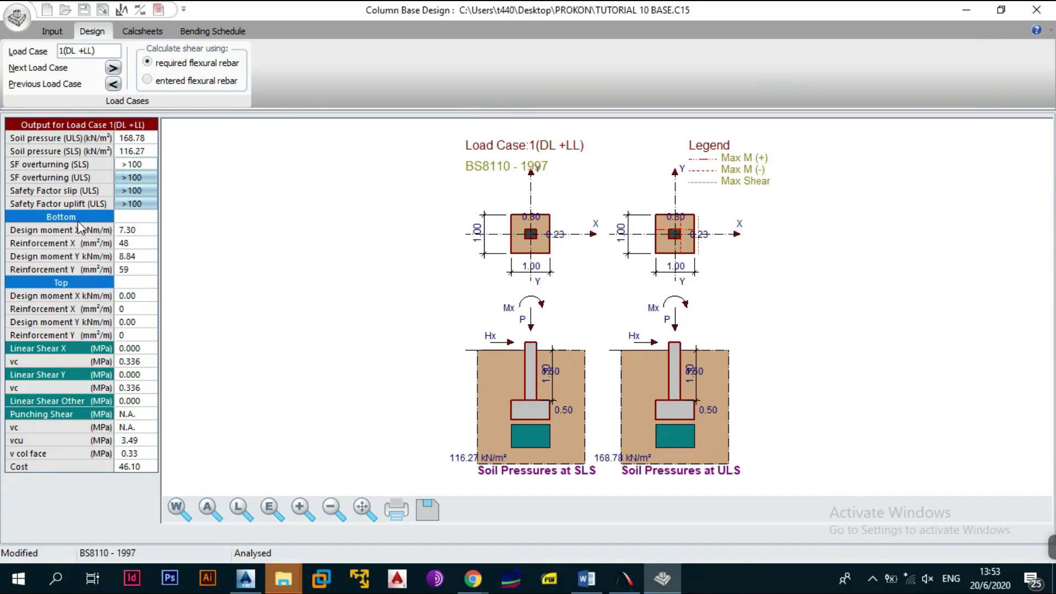
left_click(143, 242)
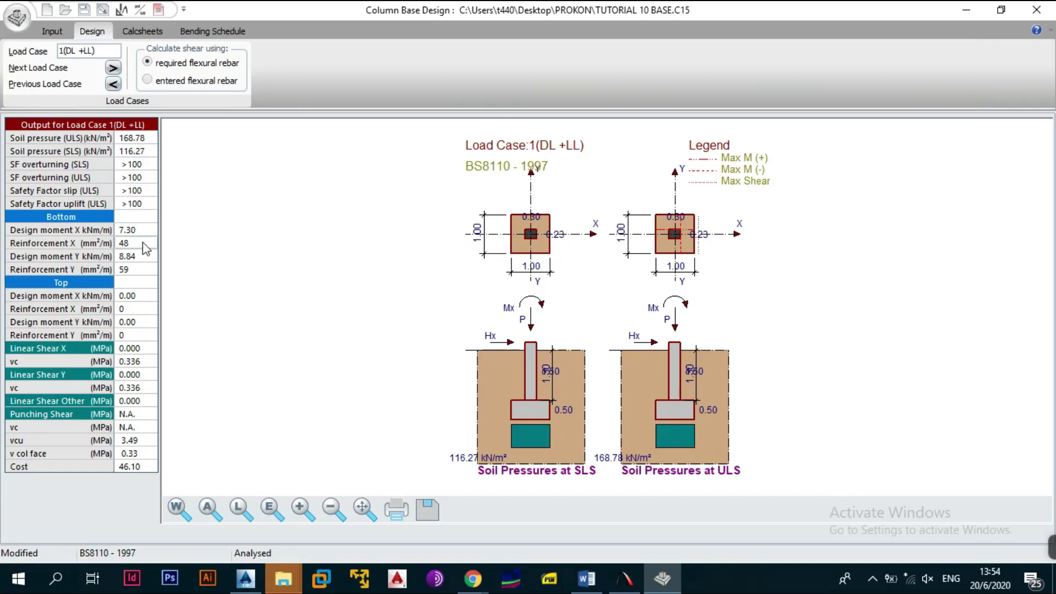
left_click(141, 247)
left_click(130, 234)
- Zoom into the footing plan drawings, then zoom out and pan to the soil-pressure sections
scroll(686, 247, "up", 2)
scroll(681, 267, "up", 1)
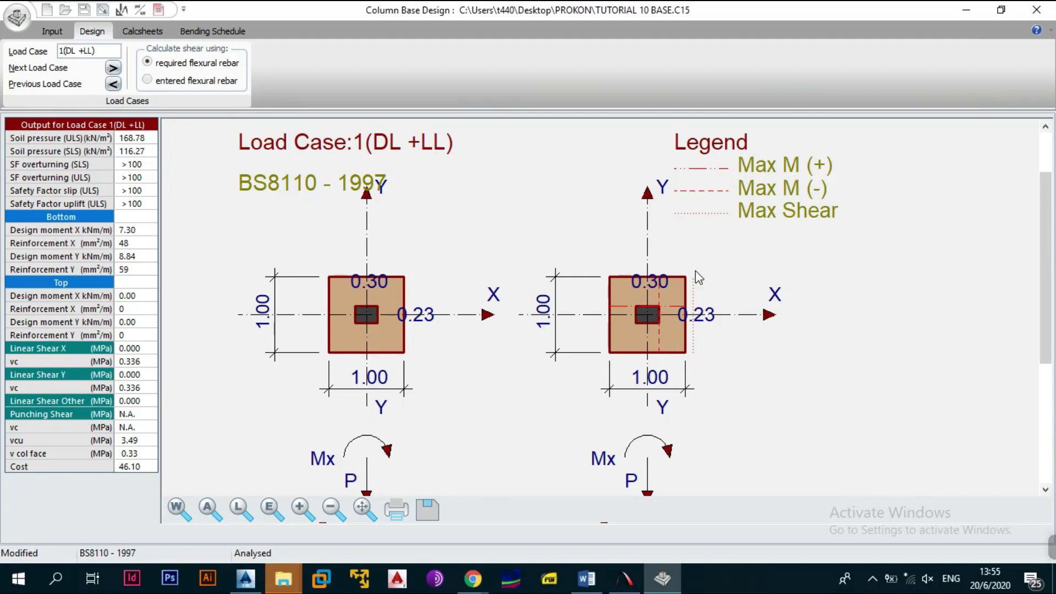
scroll(692, 366, "down", 3)
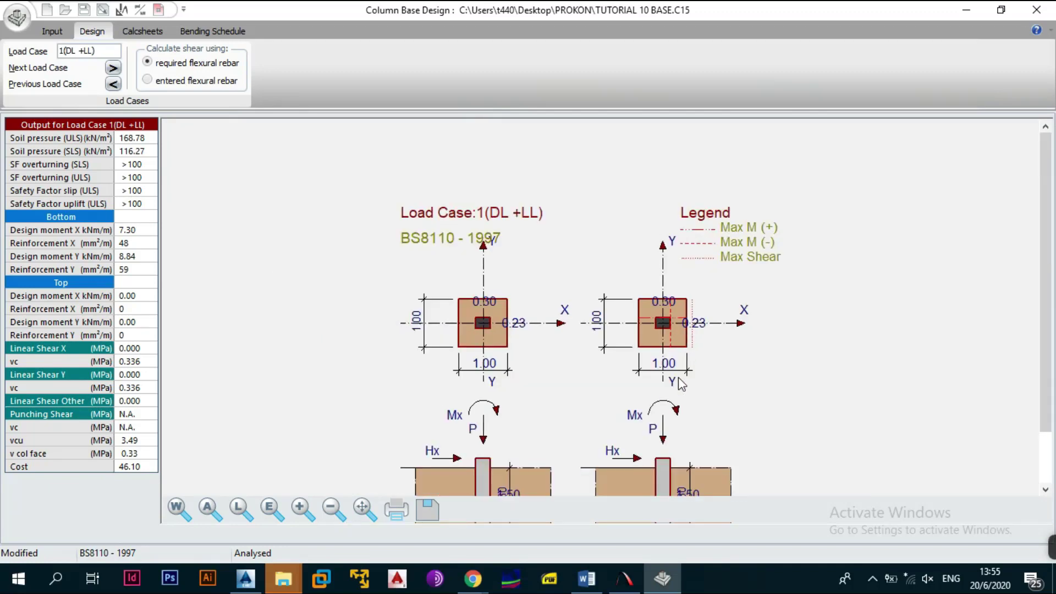
left_click_drag(678, 385, 745, 314)
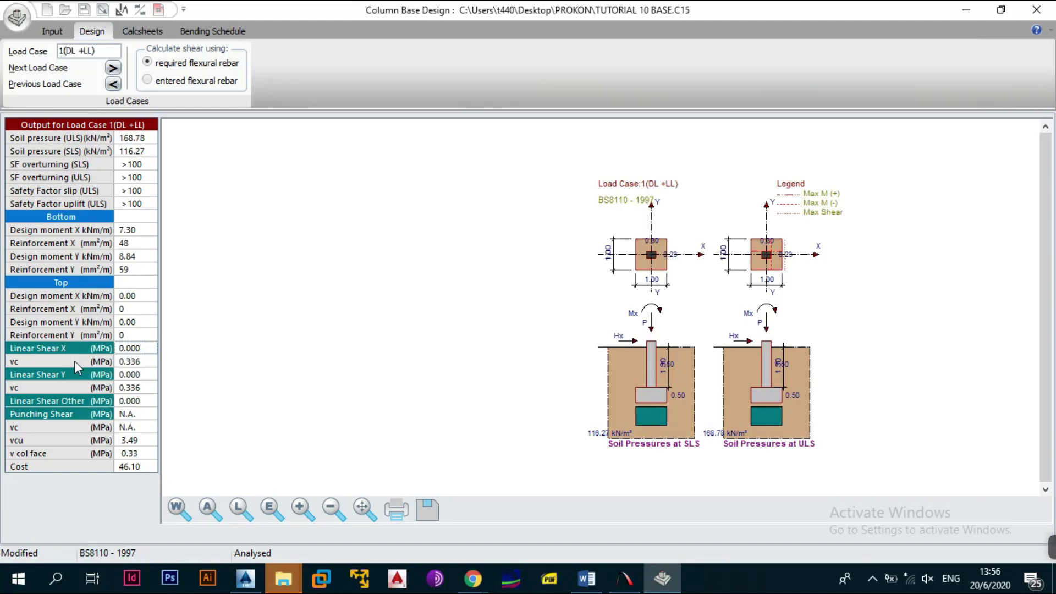
- Review the linear shear X and Y results against vc 0.336, then return to the input data
left_click(142, 358)
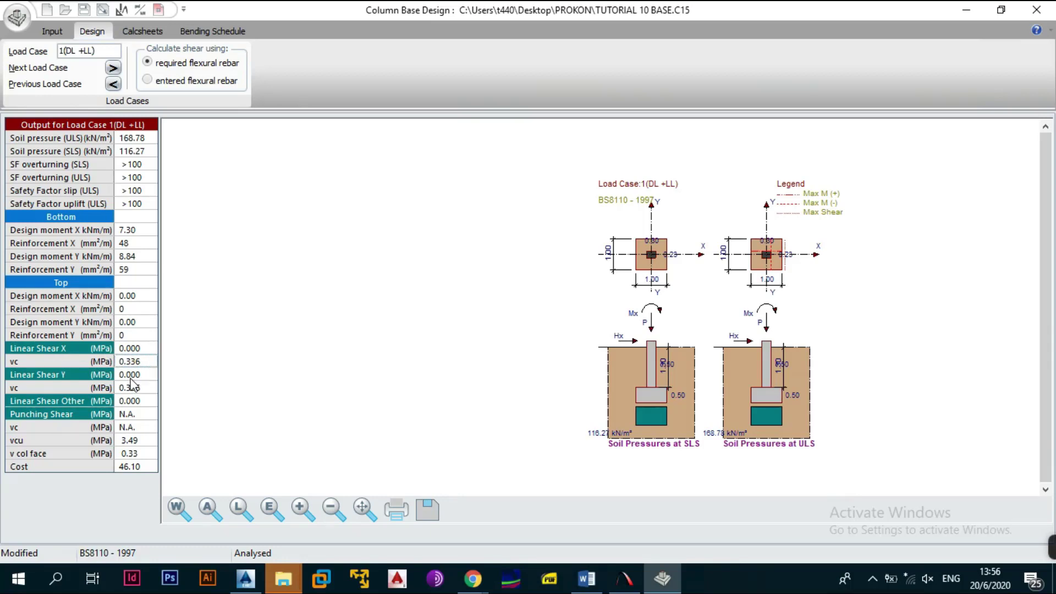
left_click(135, 378)
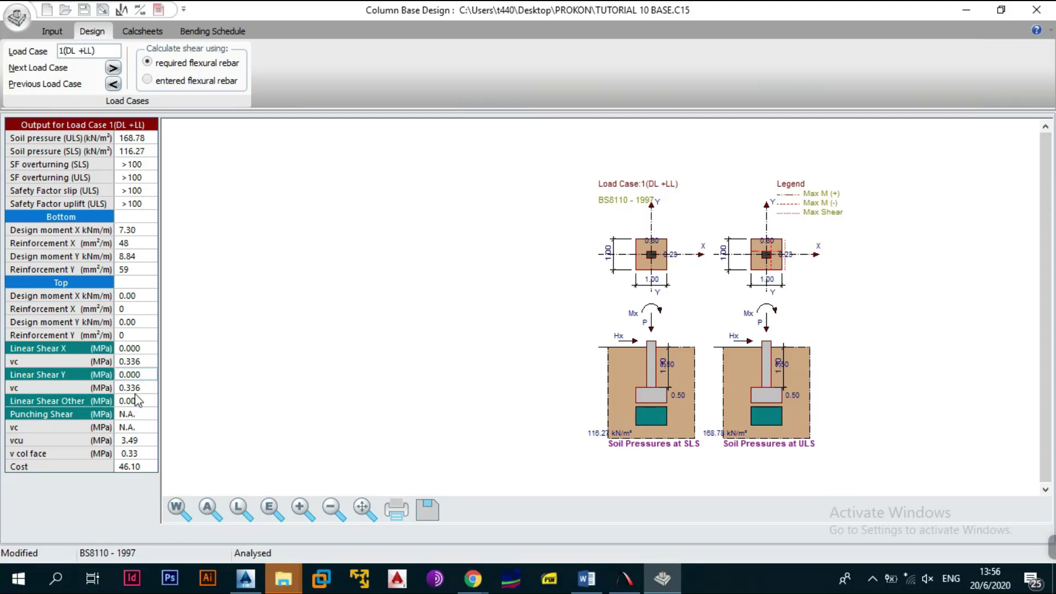
left_click(137, 349)
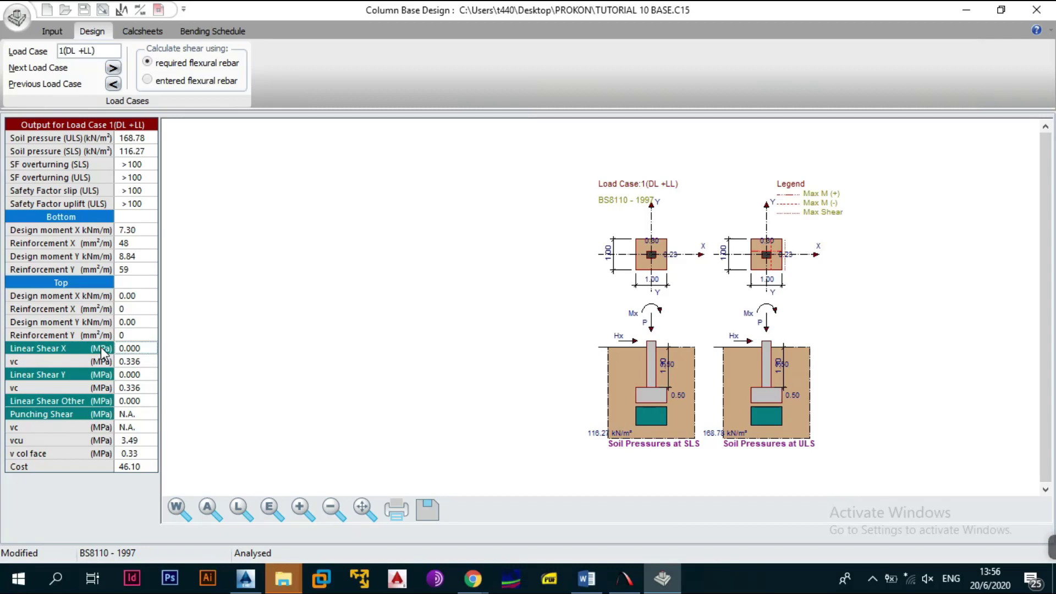
left_click(133, 362)
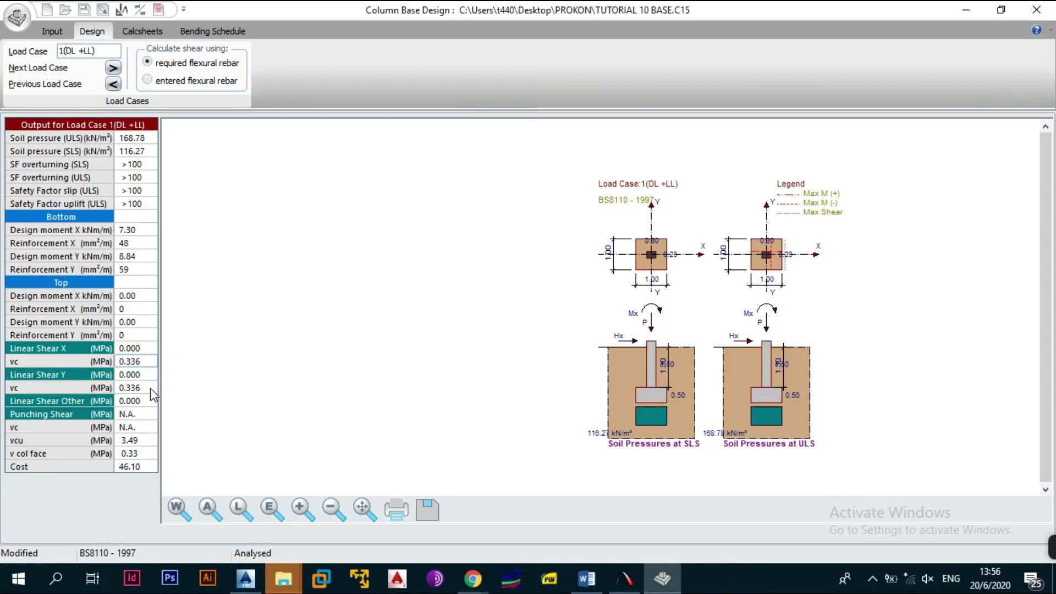
left_click(139, 353)
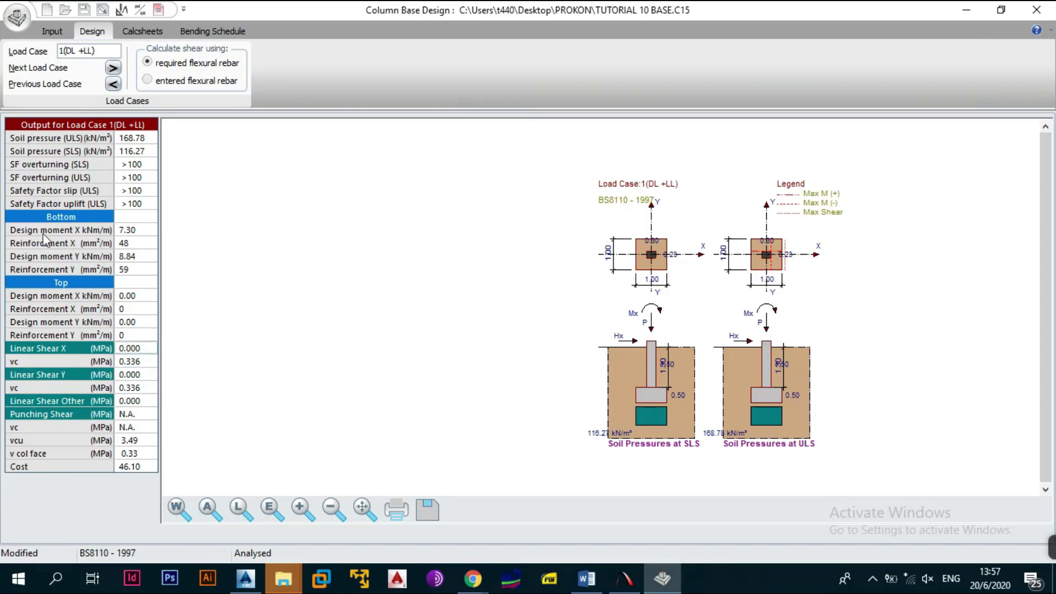
left_click(62, 35)
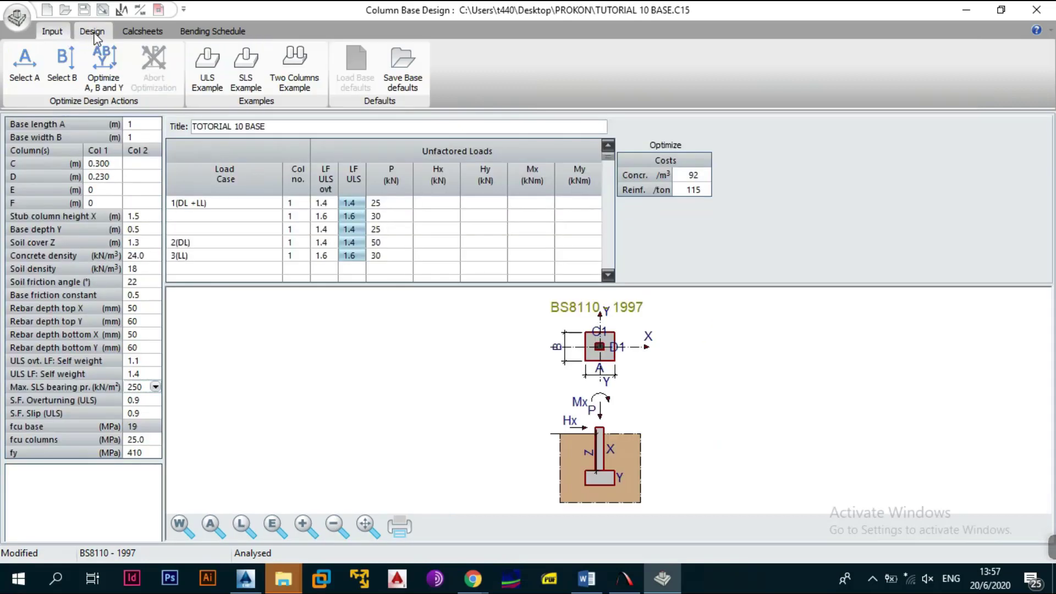
- Switch back to the load case 1(DL +LL) design results
left_click(92, 32)
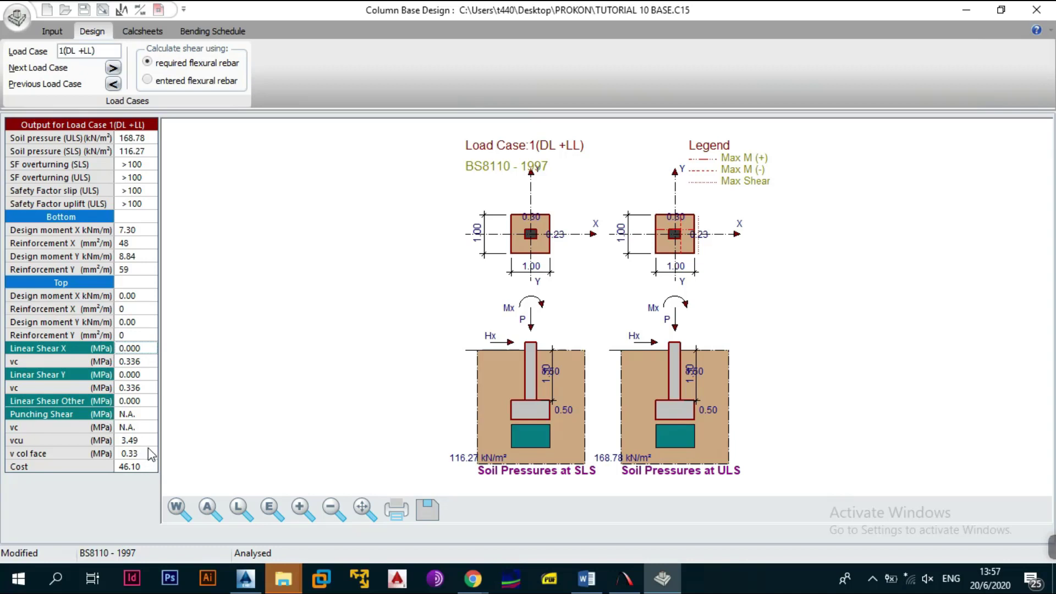
- Check the punching shear and vc results, then return to the input parameters and loads
left_click(145, 416)
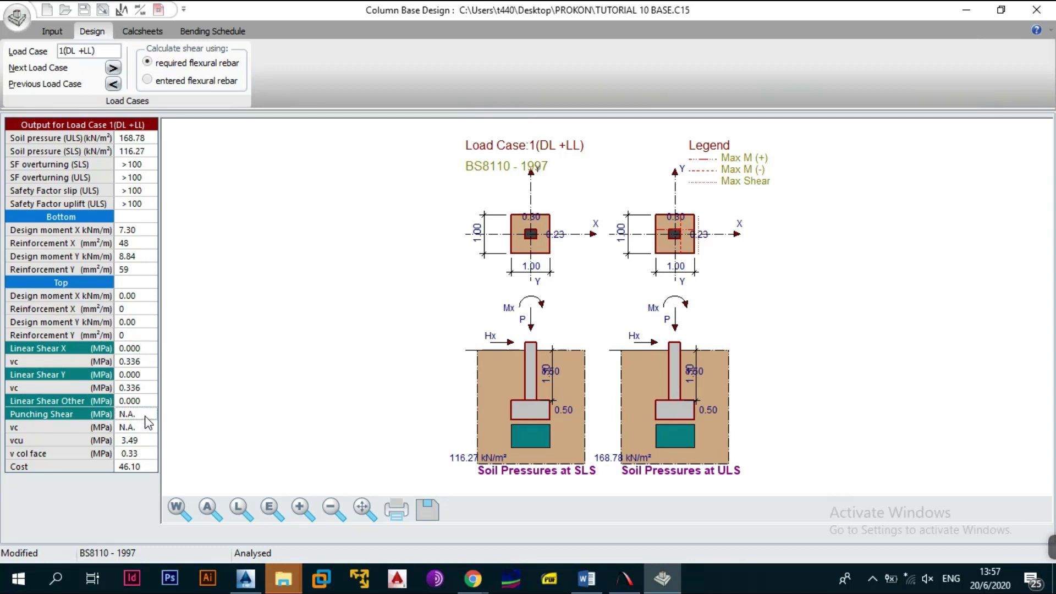
left_click(146, 427)
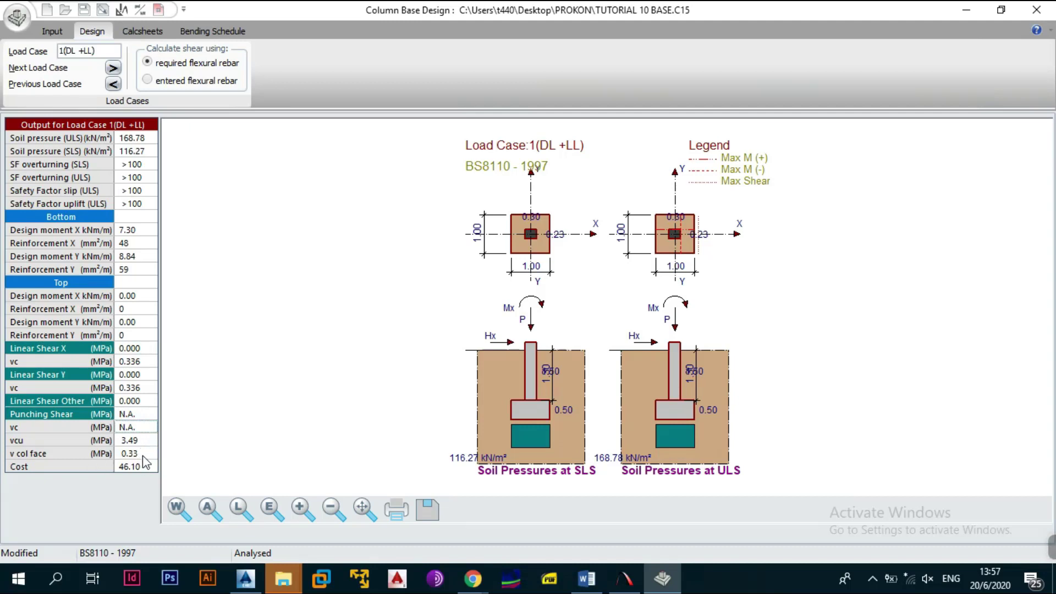
left_click(139, 415)
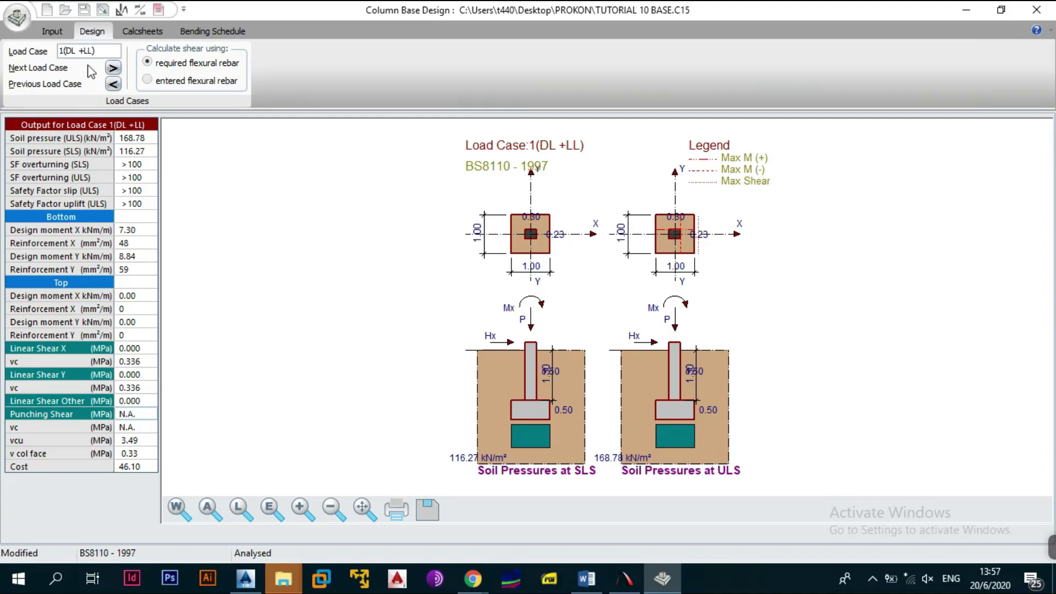
left_click(53, 31)
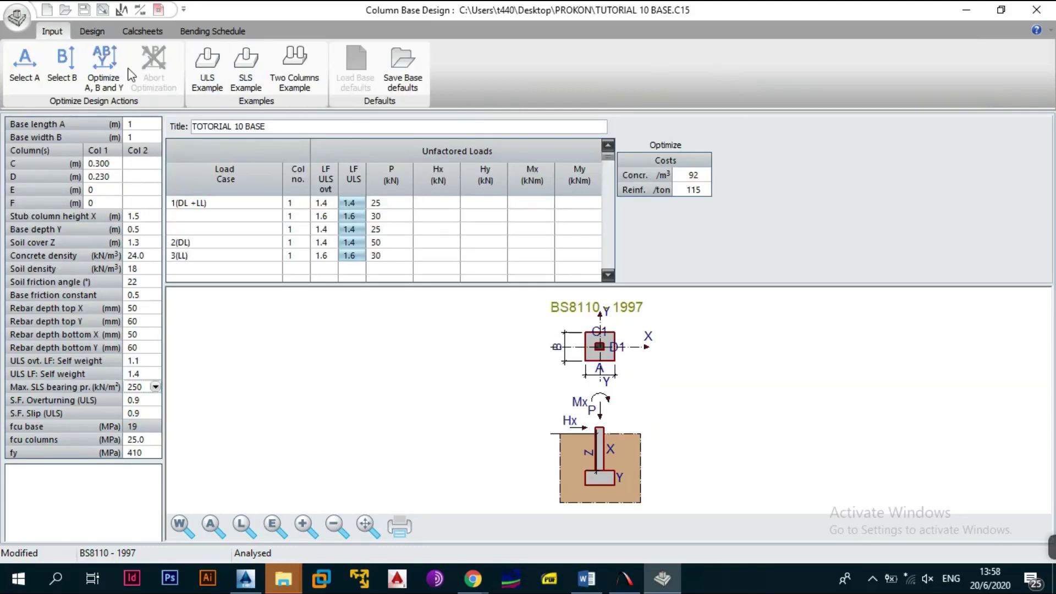
- Show load case 1(DL +LL) output and select the values from 168.78 soil pressure to 46.10 cost
left_click(109, 30)
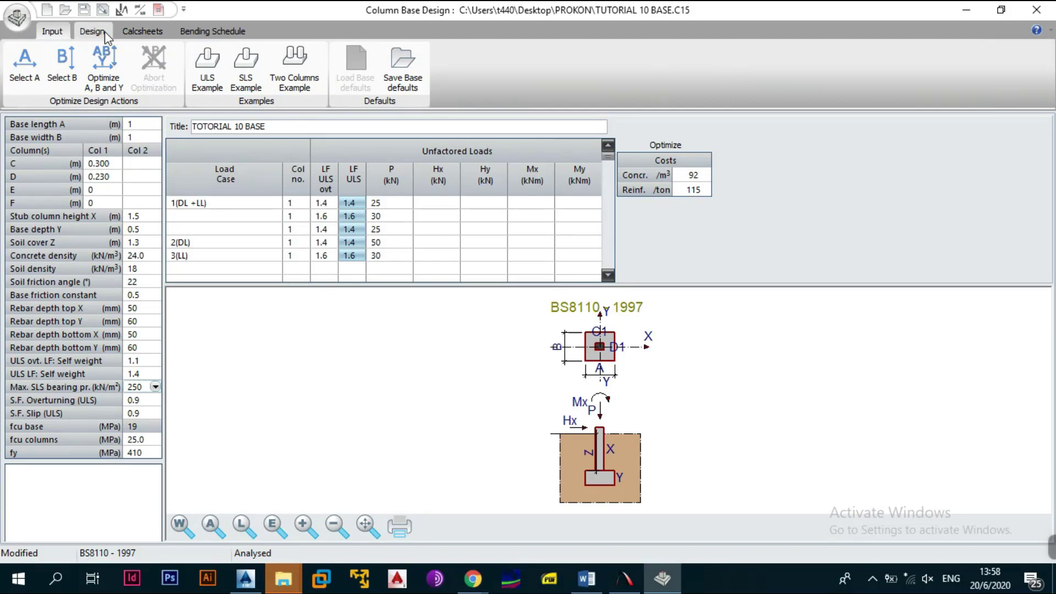
left_click(105, 31)
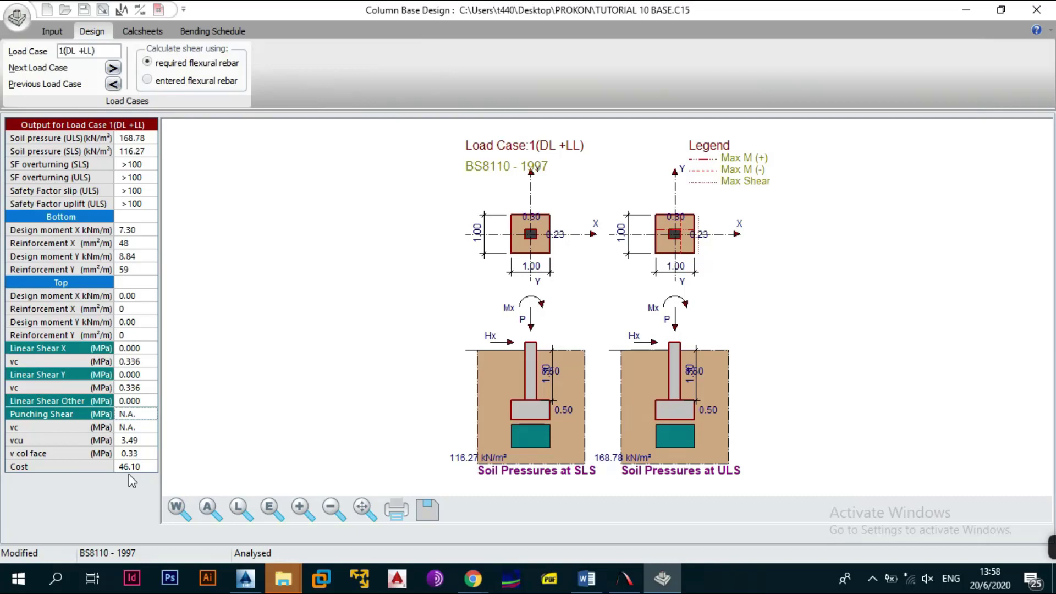
left_click(52, 31)
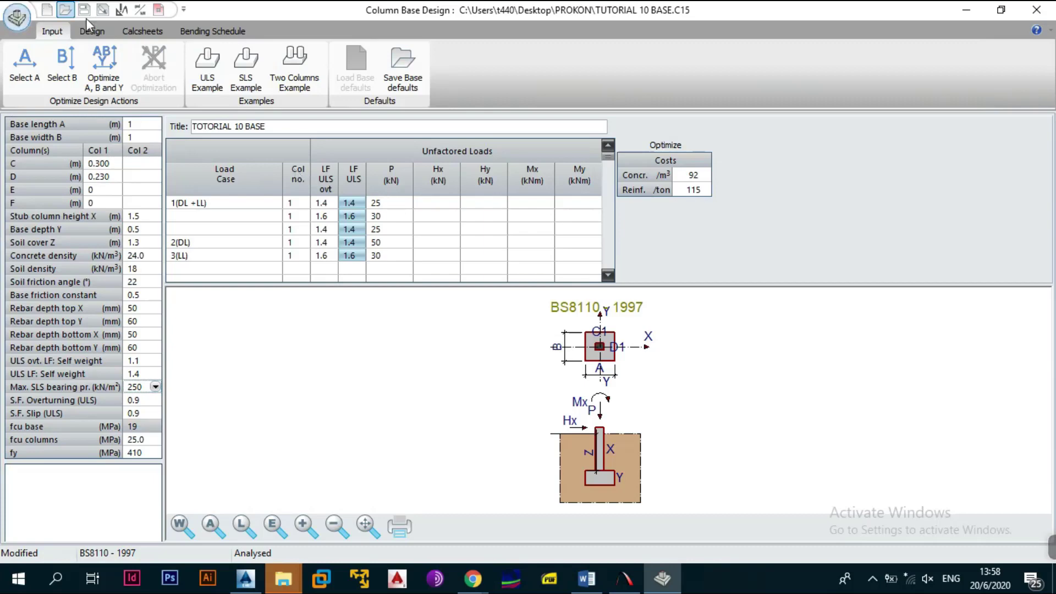
left_click(92, 32)
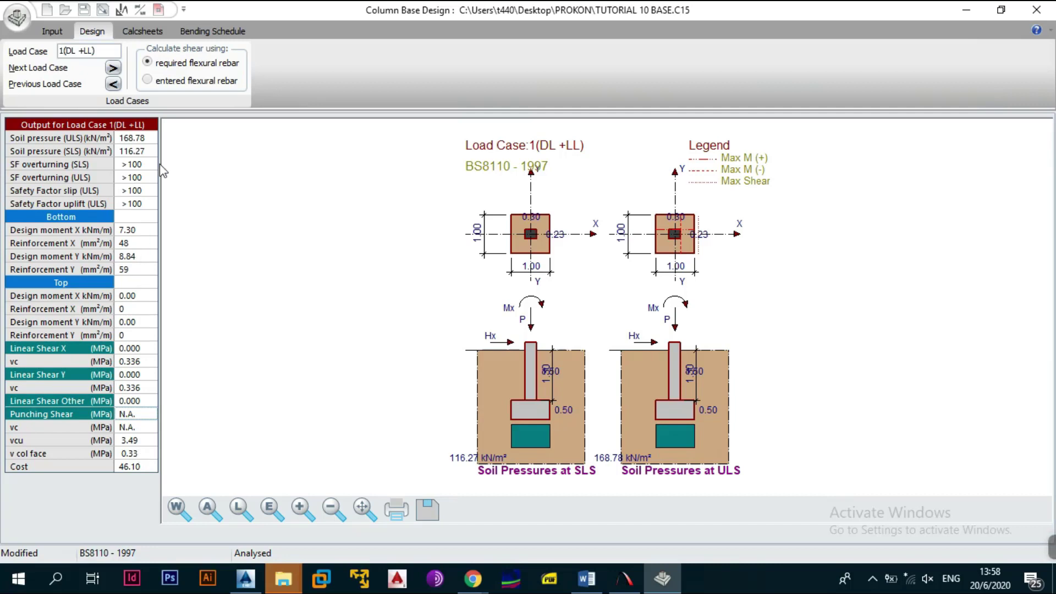
left_click(146, 138)
left_click_drag(146, 139, 139, 466)
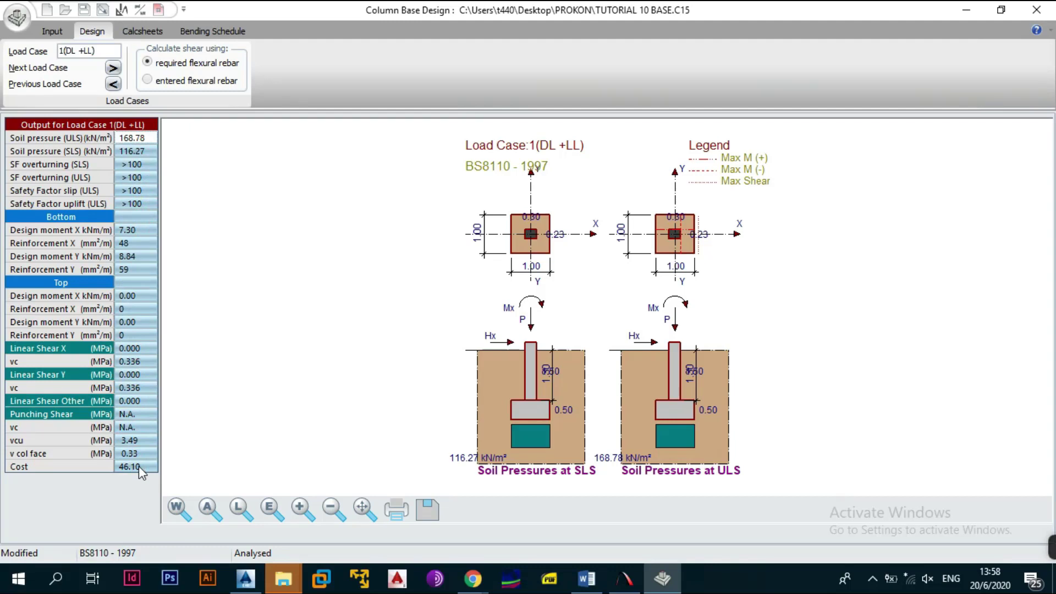
- Show the calcsheet preview and zoom in to read it
left_click(142, 31)
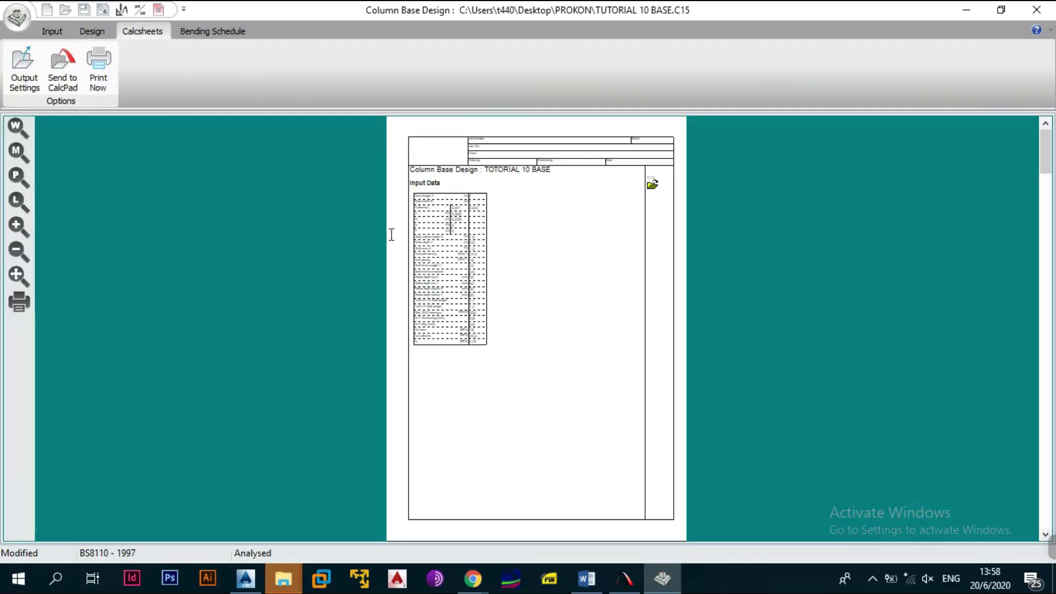
left_click(16, 226)
scroll(513, 288, "down", 20)
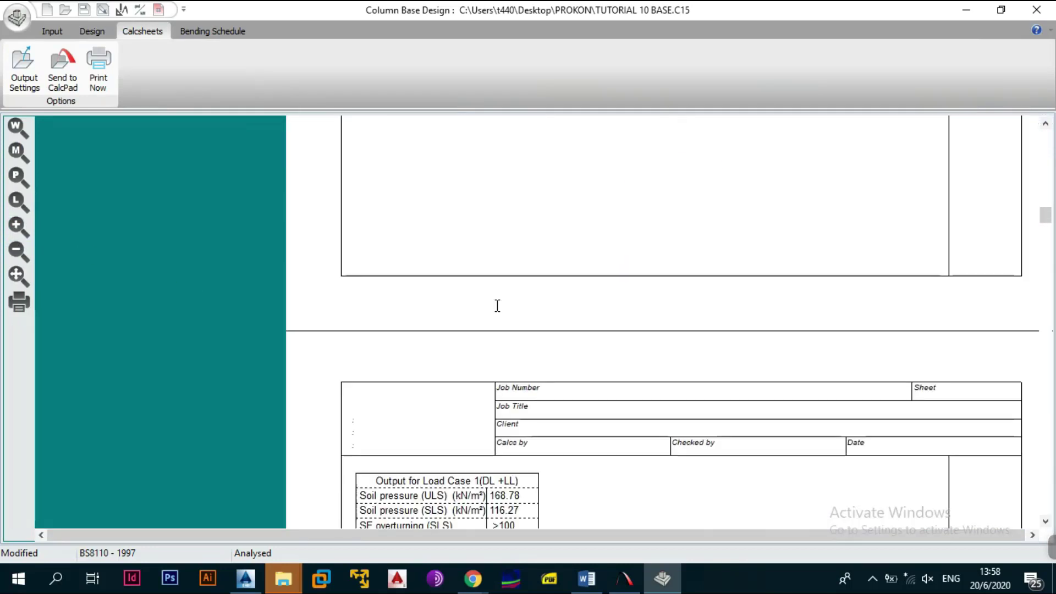
scroll(497, 306, "down", 20)
- Set the calcsheet output to cover all load cases, without the reinforcement sketch
left_click(24, 68)
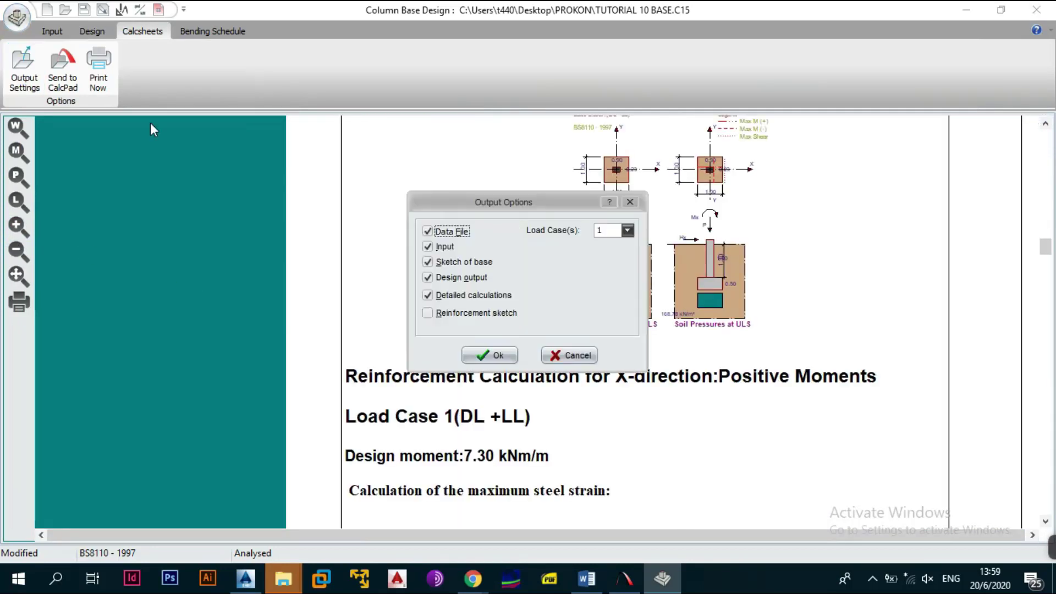
left_click(493, 313)
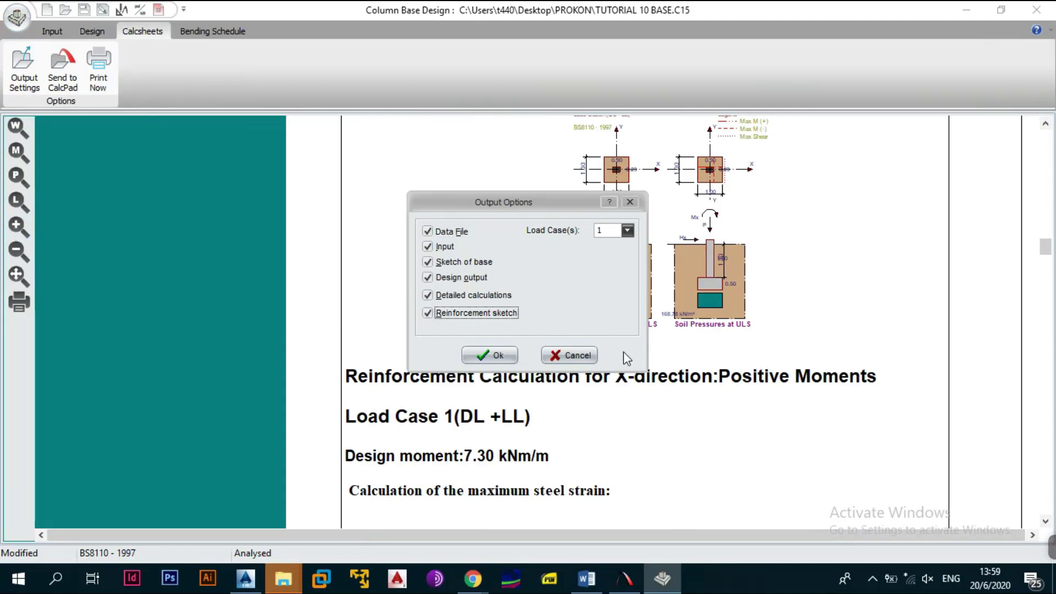
left_click(504, 316)
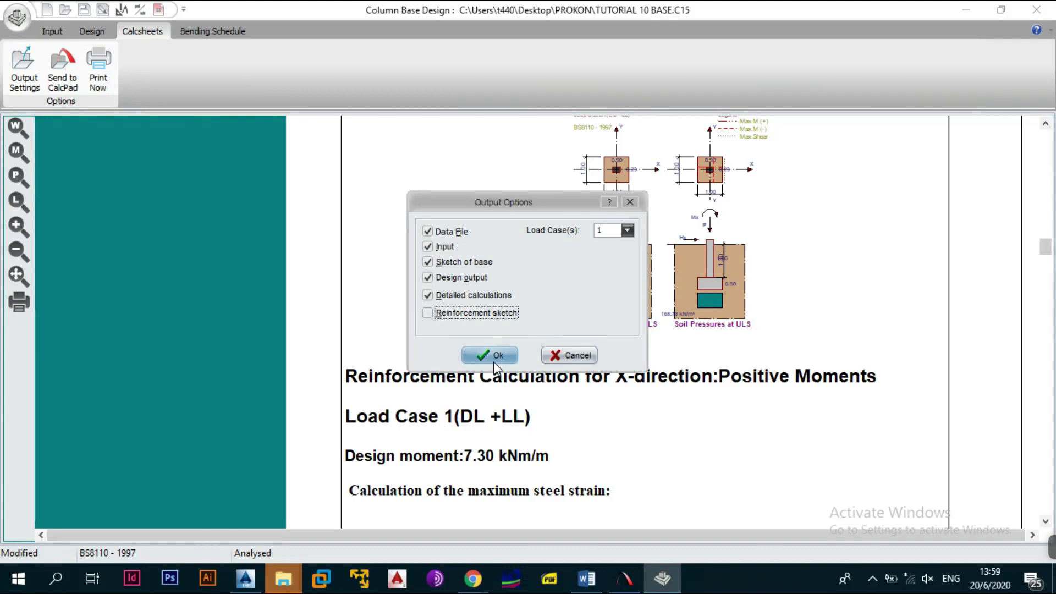
left_click(631, 232)
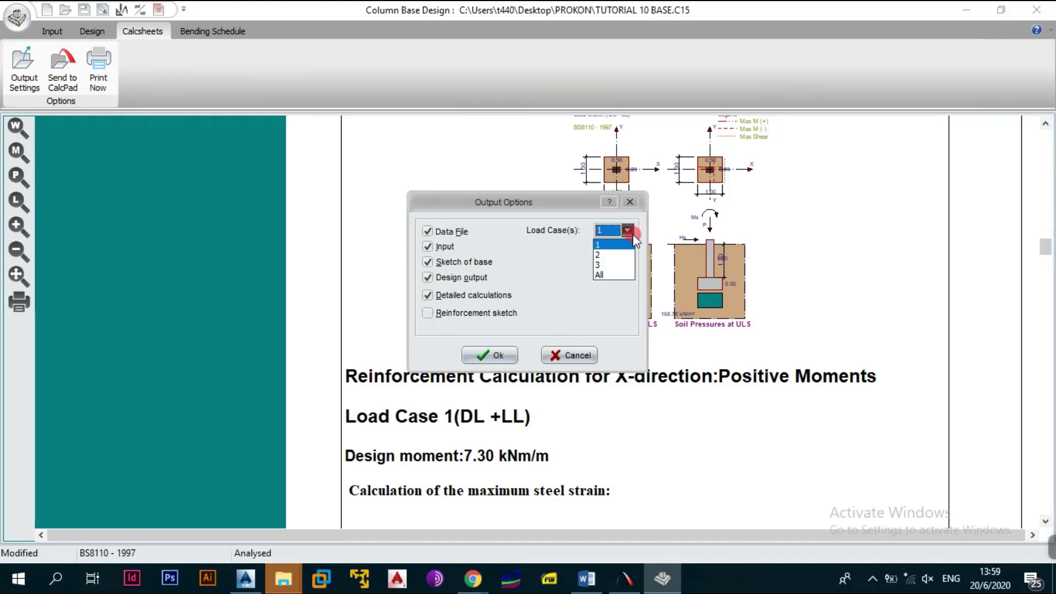
left_click(626, 275)
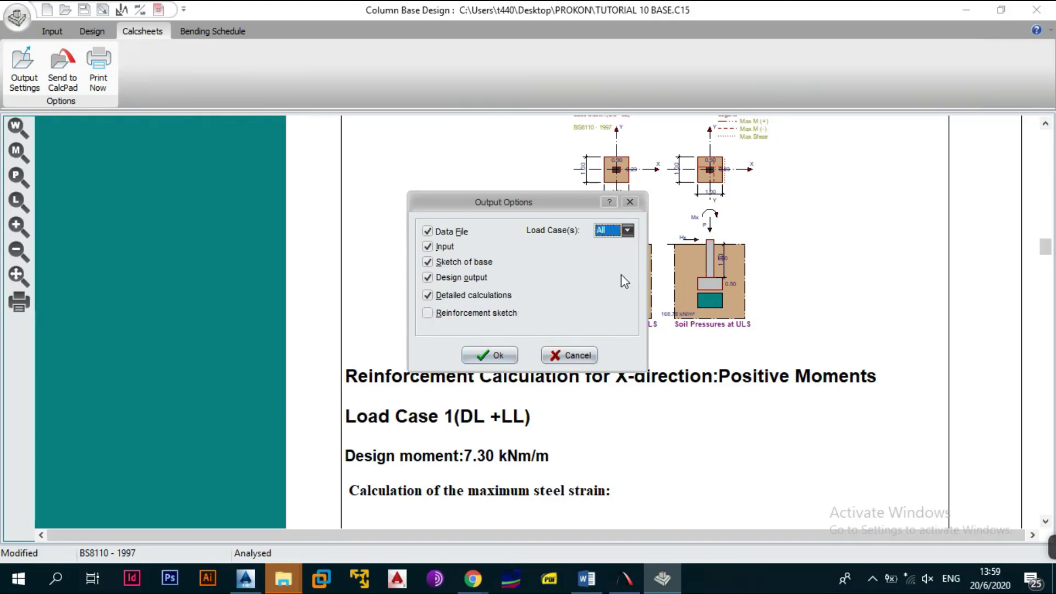
left_click(503, 352)
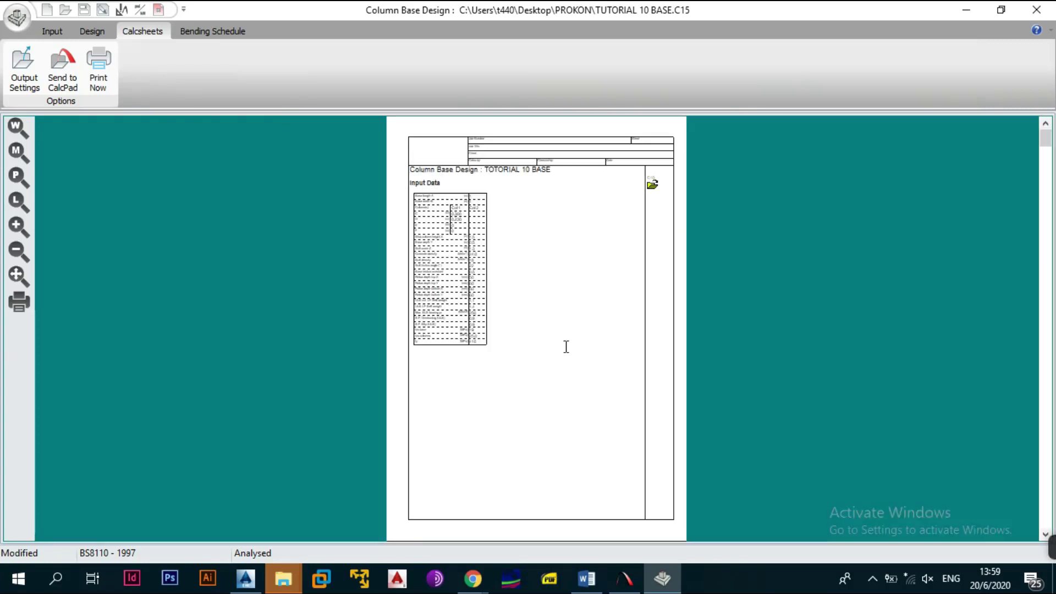
- Give the calcsheet the default TUTORIAL 1 header dated 20/6/2020, then send it to CalcPad
scroll(566, 347, "down", 15)
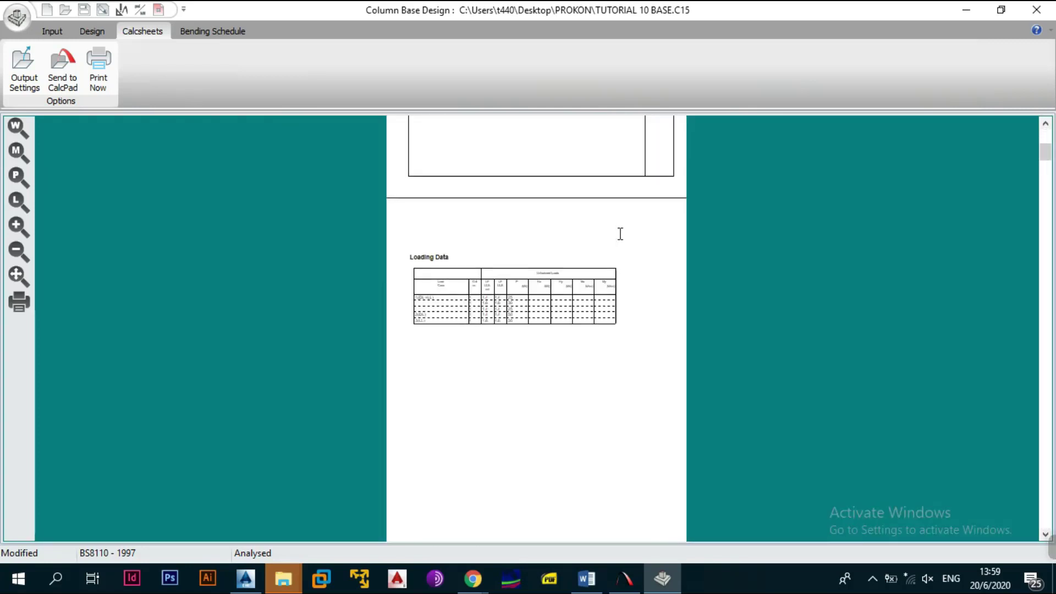
scroll(620, 234, "up", 15)
right_click(568, 151)
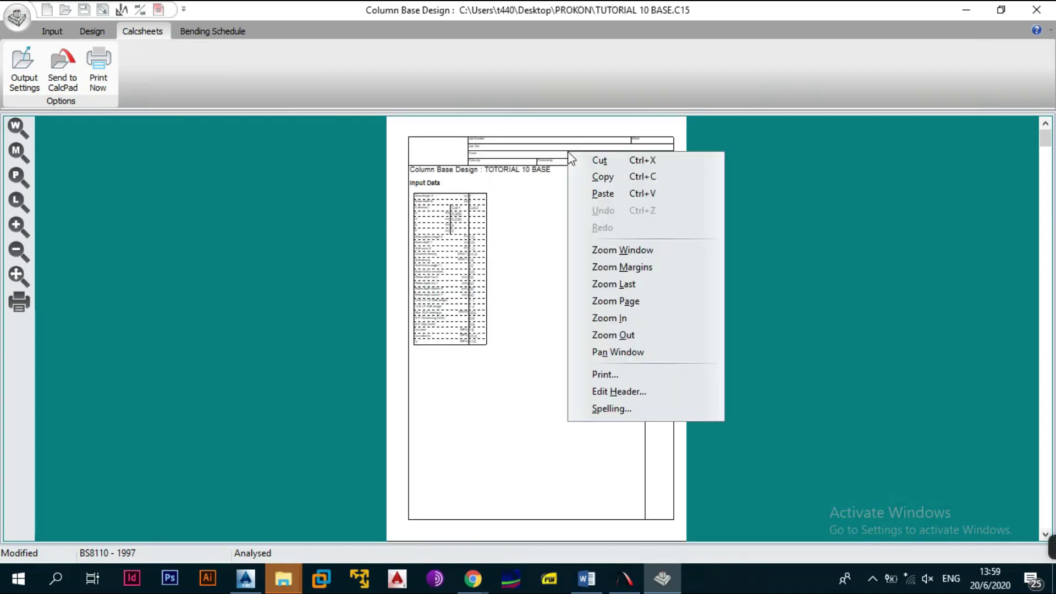
left_click(611, 391)
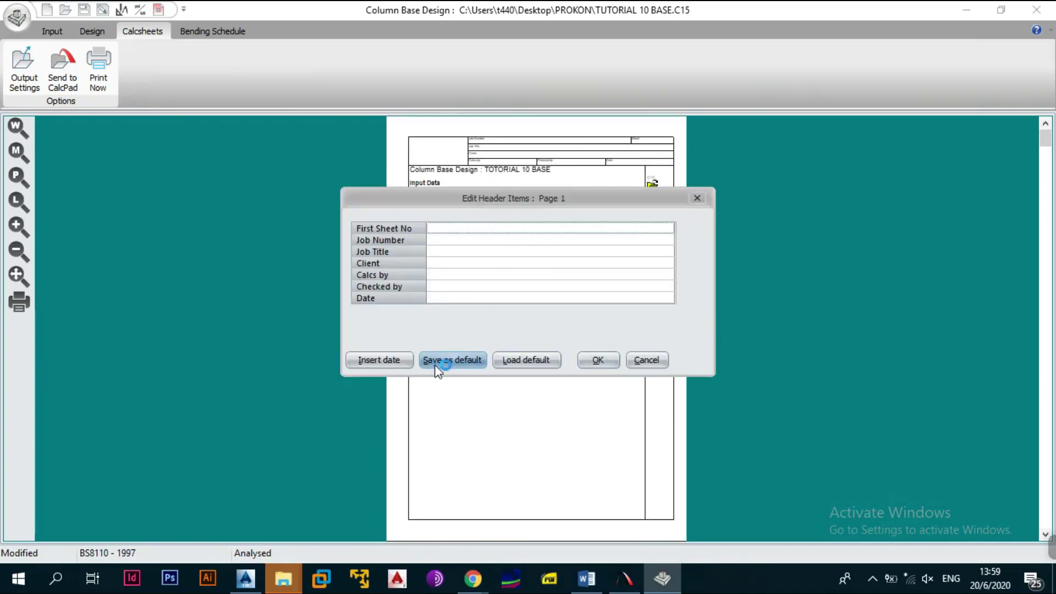
left_click(524, 358)
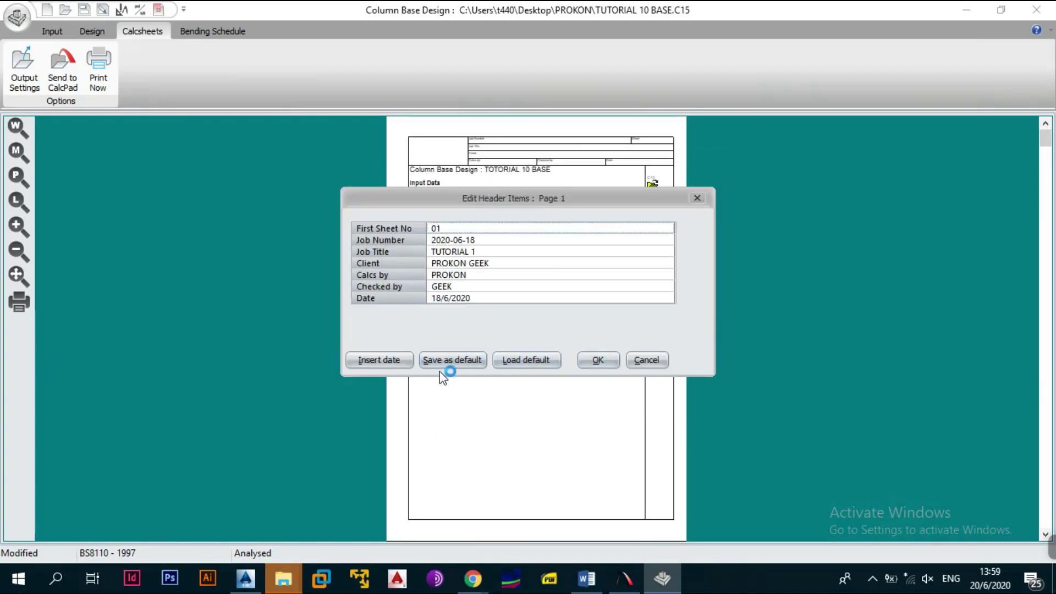
left_click(379, 360)
left_click(600, 361)
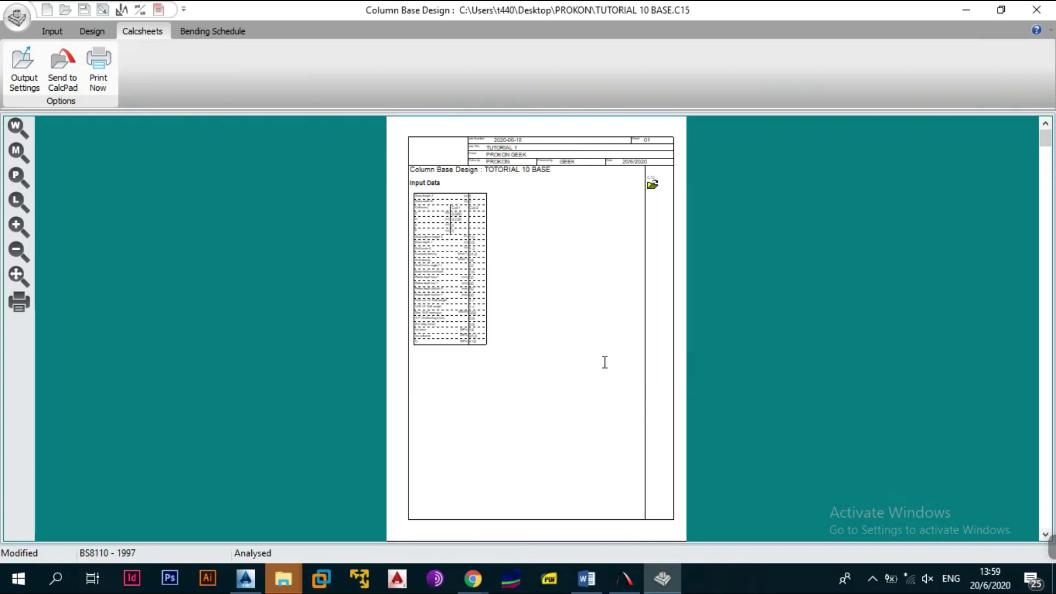
scroll(577, 308, "down", 1)
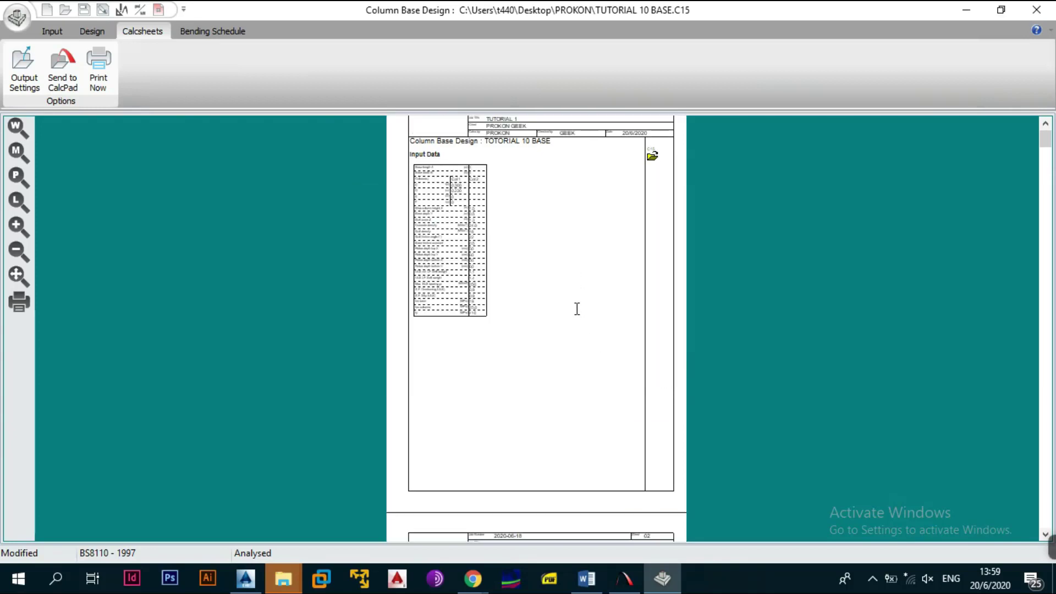
left_click(82, 75)
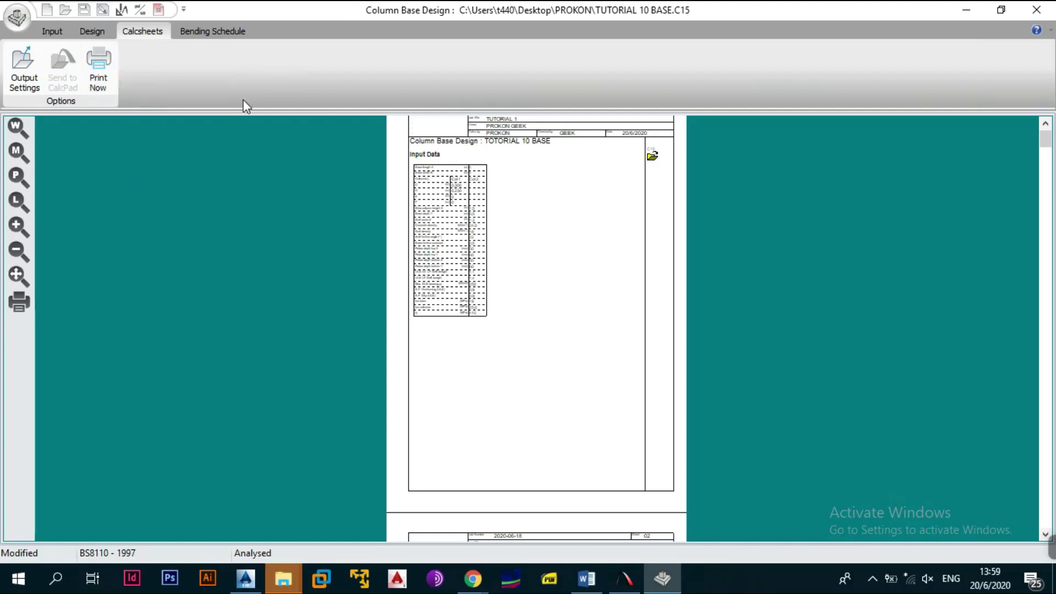
- Save the design as TUTORIAL 10 BASE.C15, replacing the existing file
left_click(16, 16)
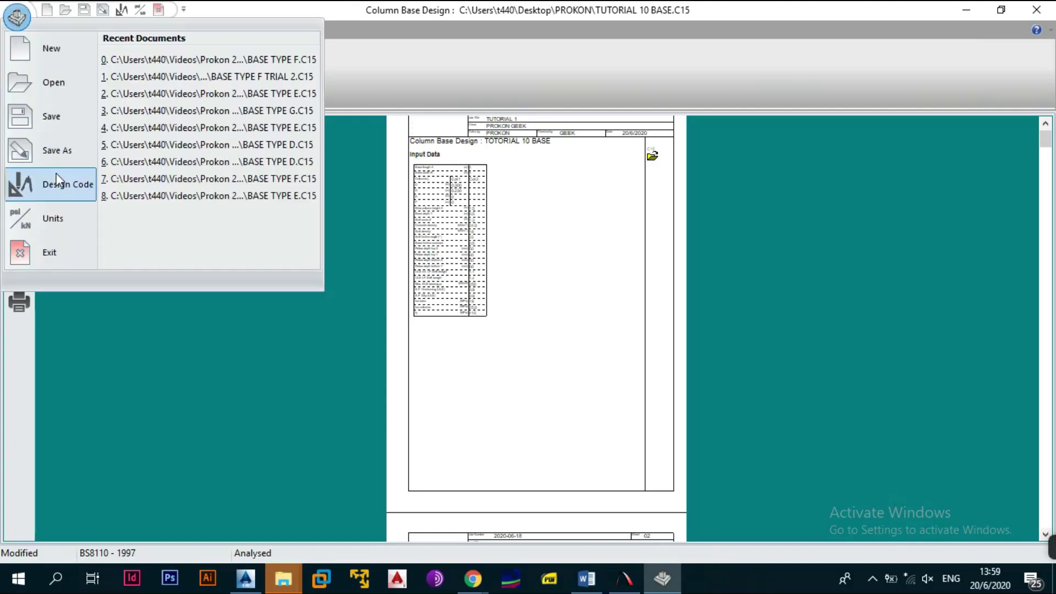
left_click(71, 147)
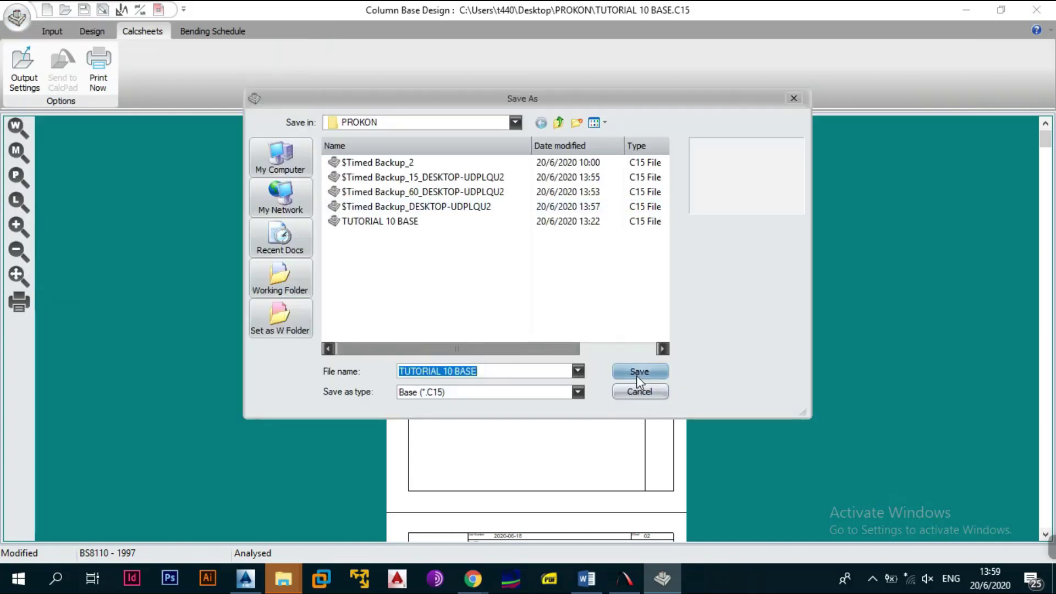
left_click(638, 372)
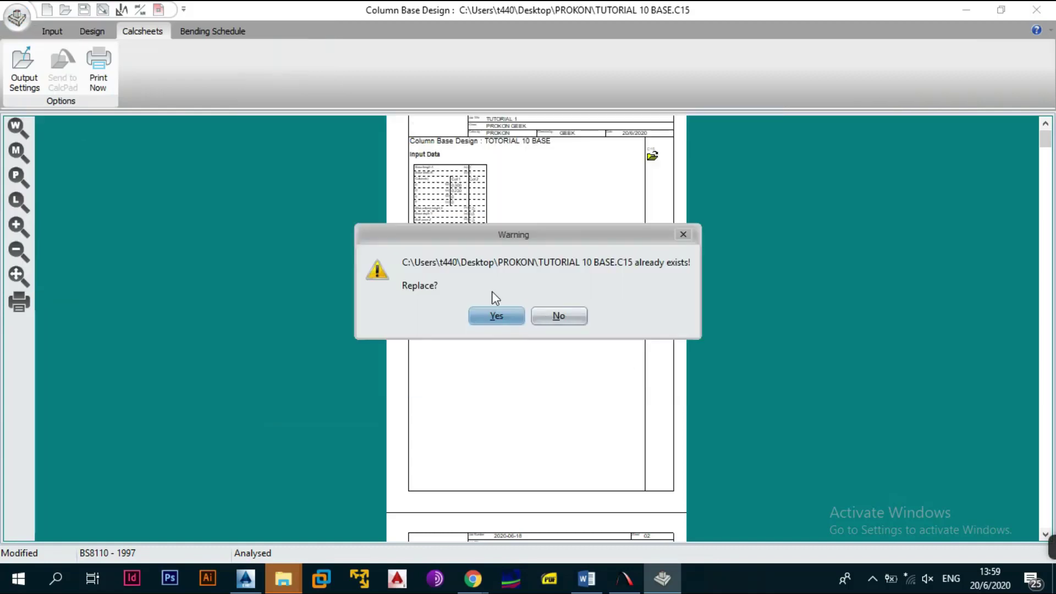
left_click(488, 317)
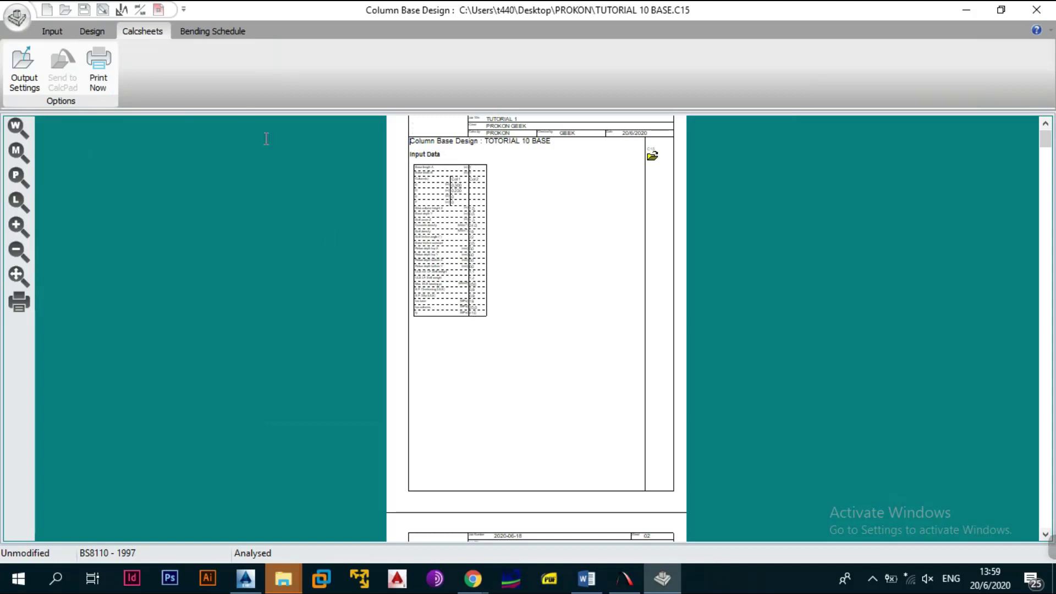
- Display the bending schedule showing Y16@300 bottom bars both ways
left_click(200, 31)
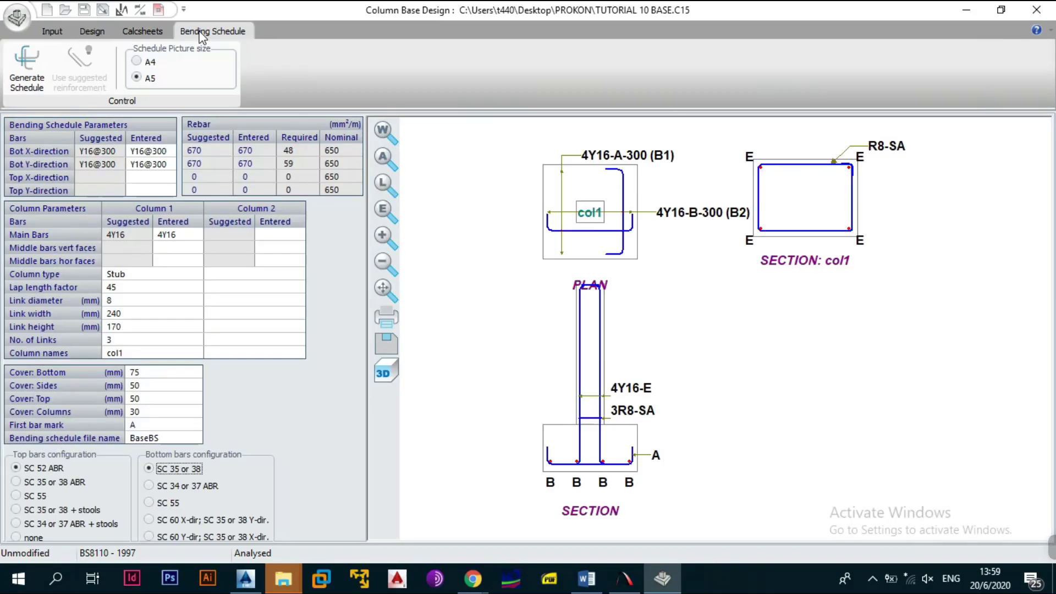